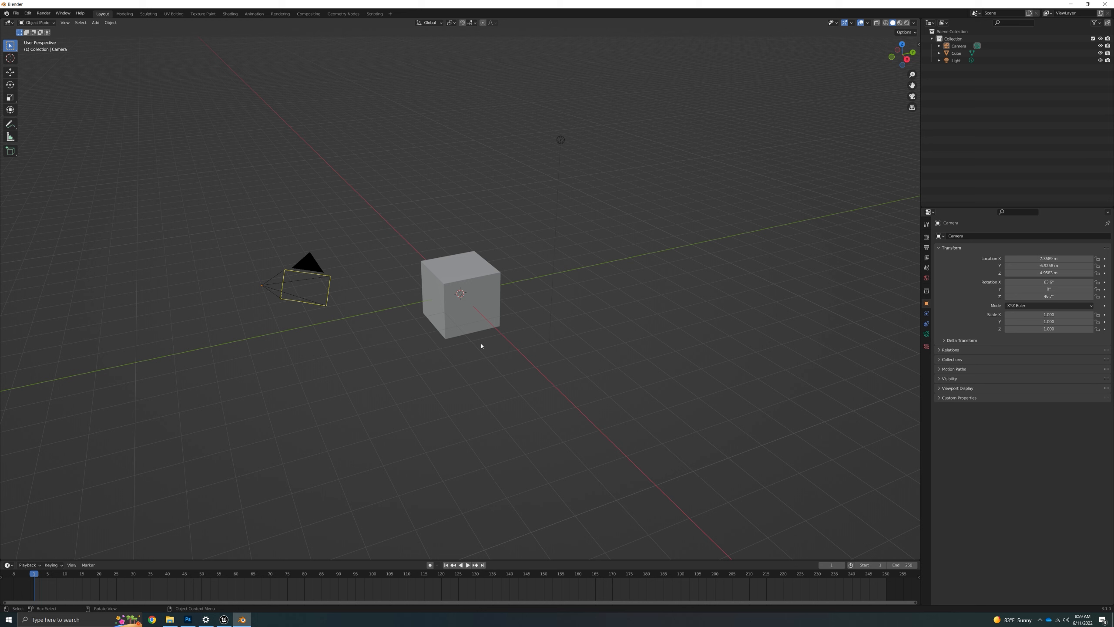
# - Delete the default cube, light and camera from the scene
pyautogui.click(460, 329)
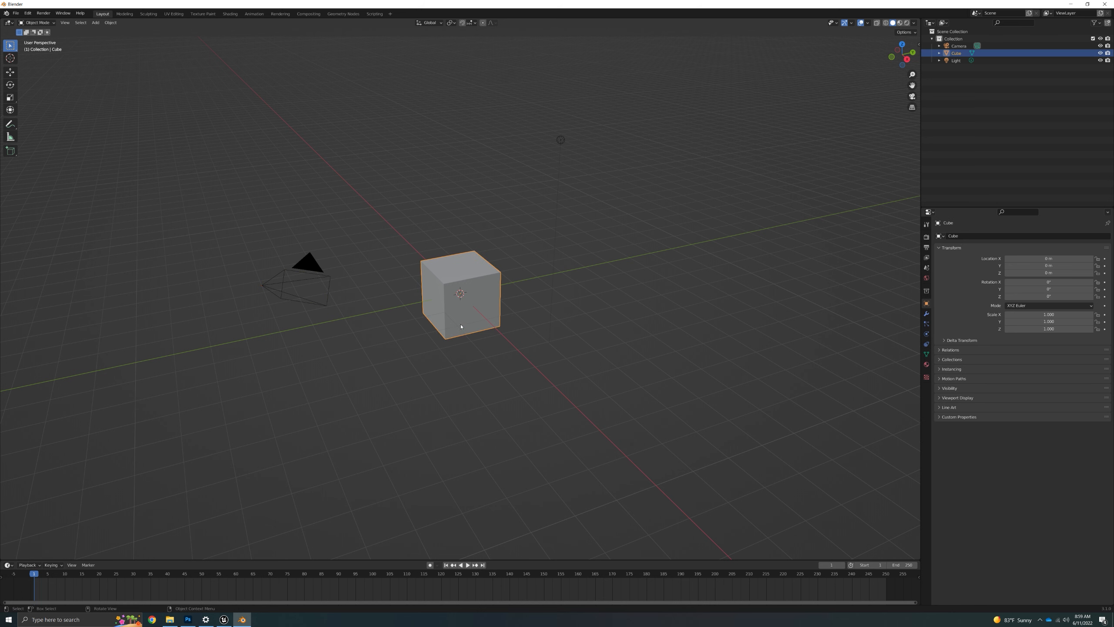
pyautogui.press('Delete')
pyautogui.click(560, 141)
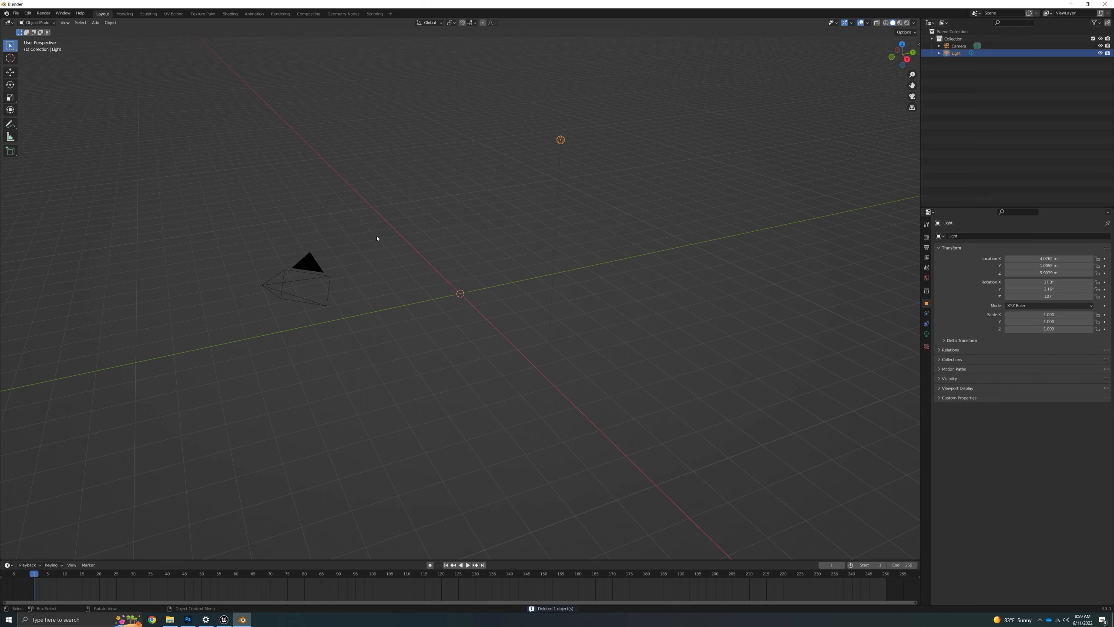
pyautogui.press('Delete')
pyautogui.click(310, 266)
pyautogui.press('Delete')
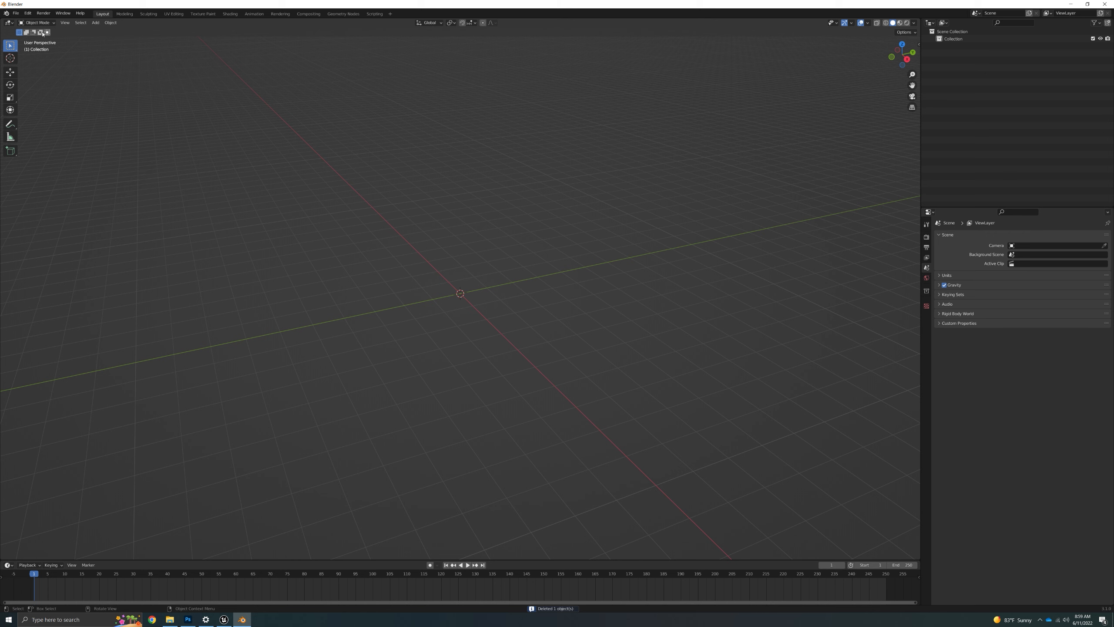
# - Import the glTF 2.0 model poly.glb from the Downloads folder
pyautogui.click(17, 13)
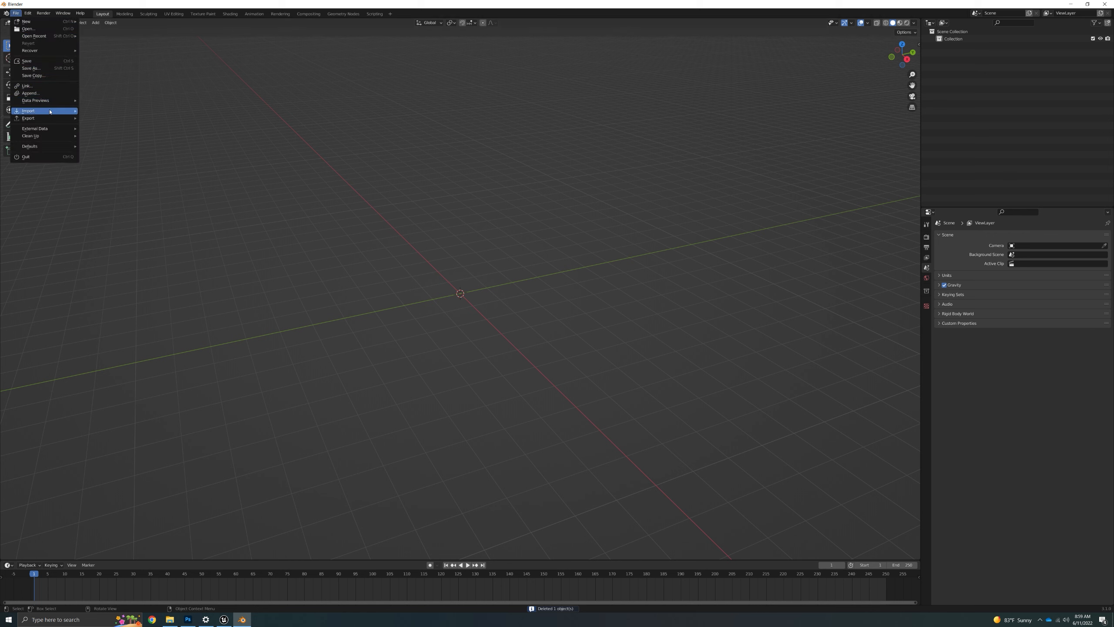
pyautogui.moveTo(48, 110)
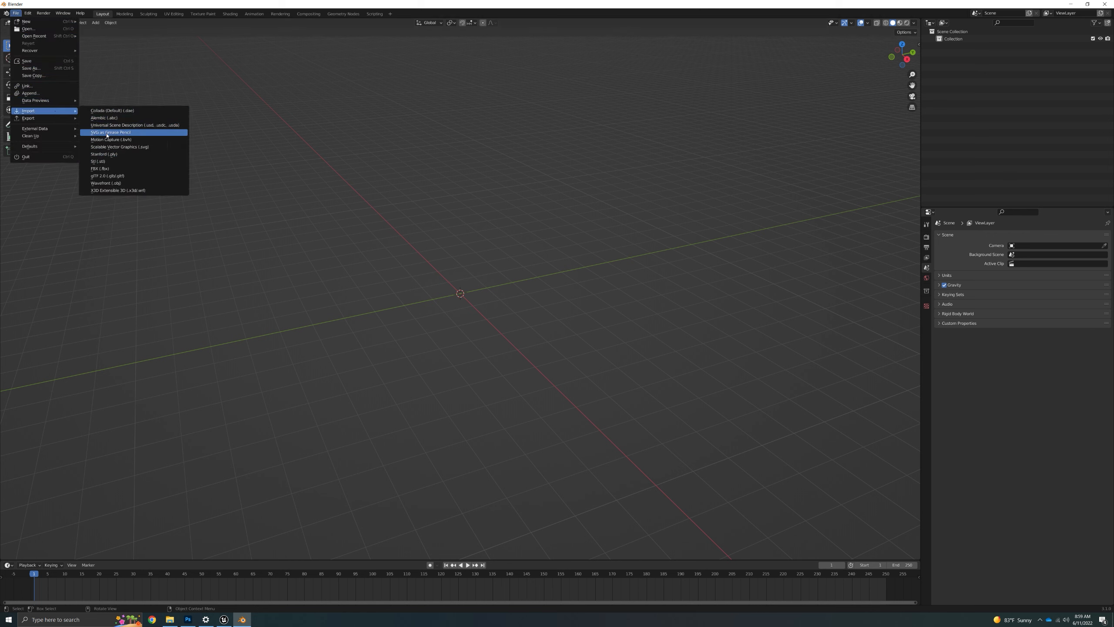
pyautogui.click(119, 176)
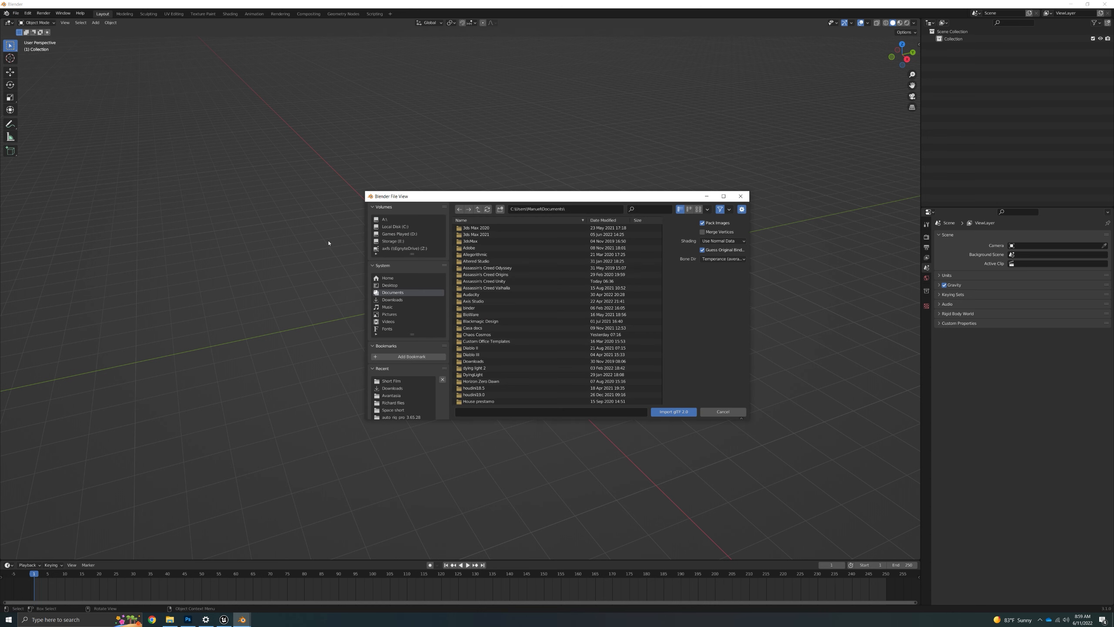
pyautogui.click(394, 220)
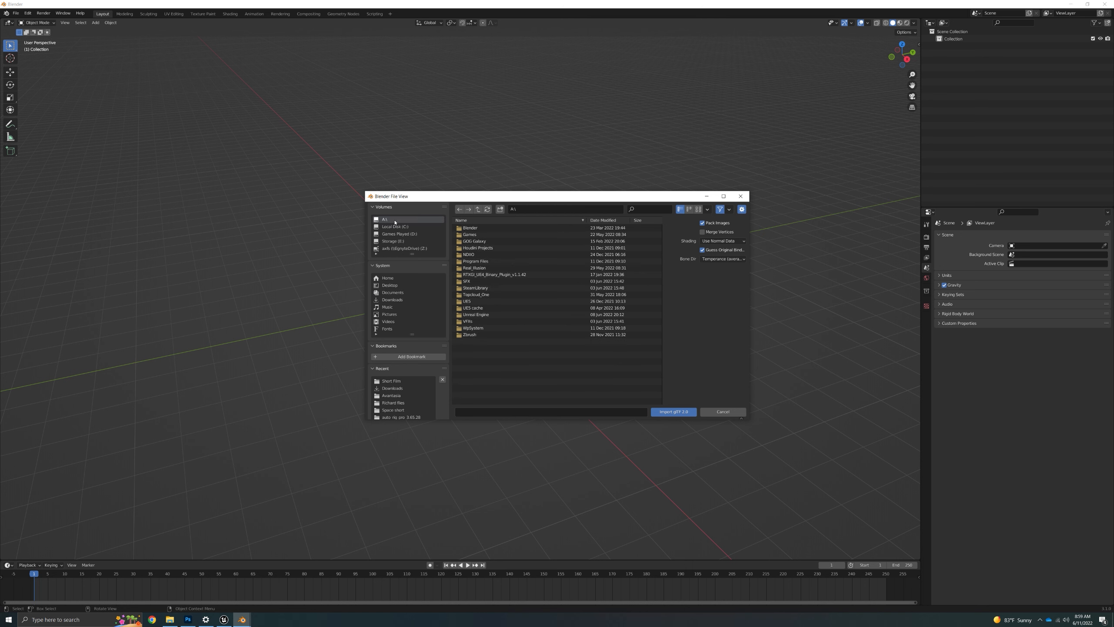
pyautogui.doubleClick(484, 315)
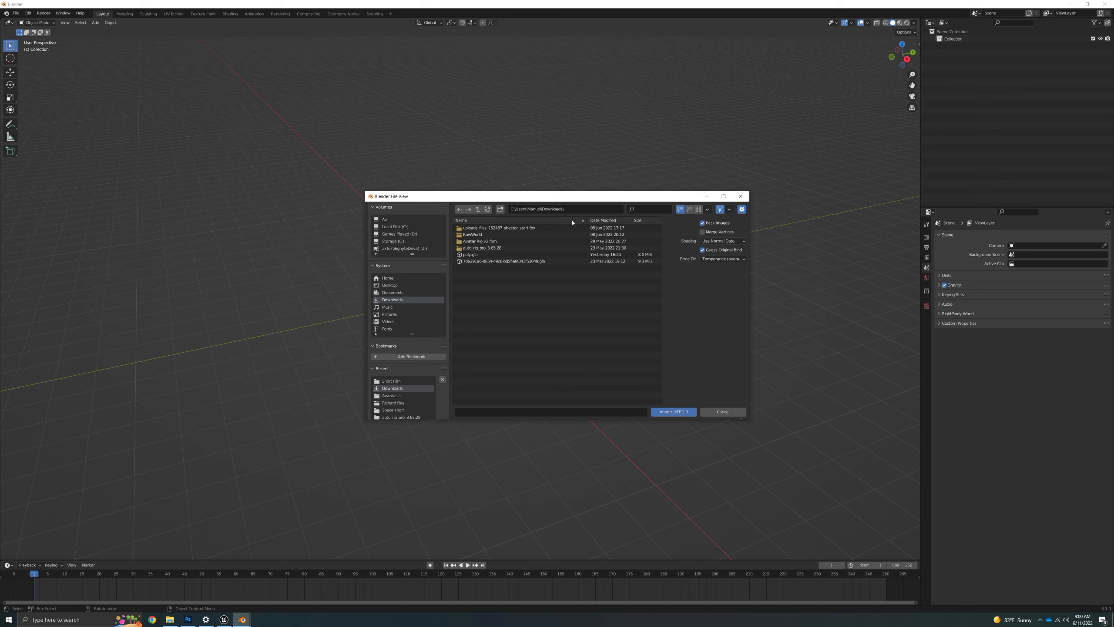
pyautogui.click(586, 255)
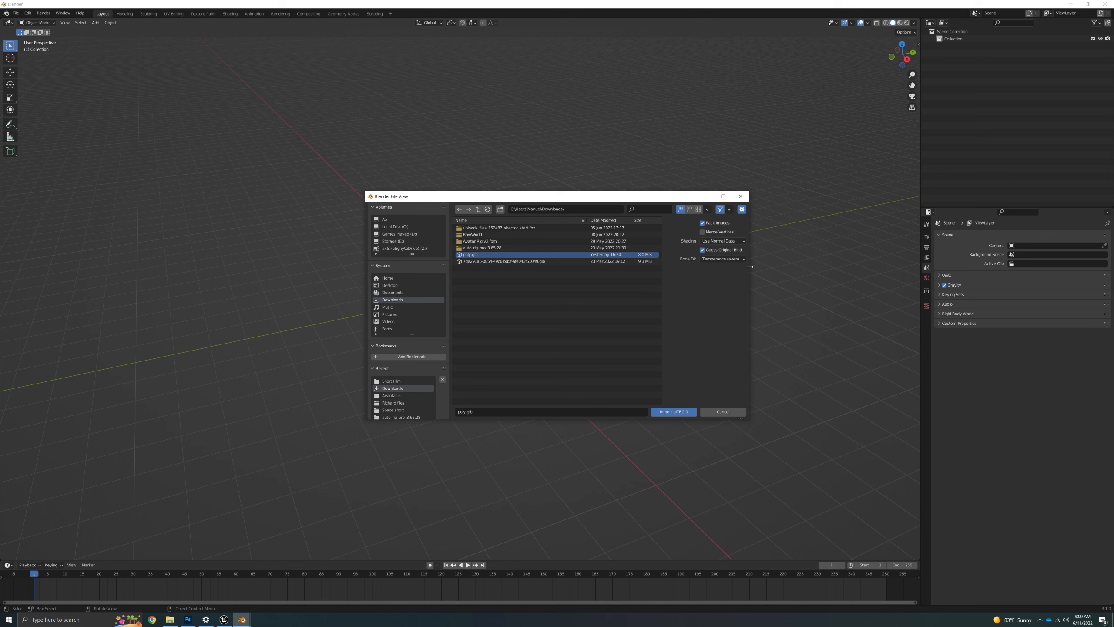
pyautogui.click(673, 411)
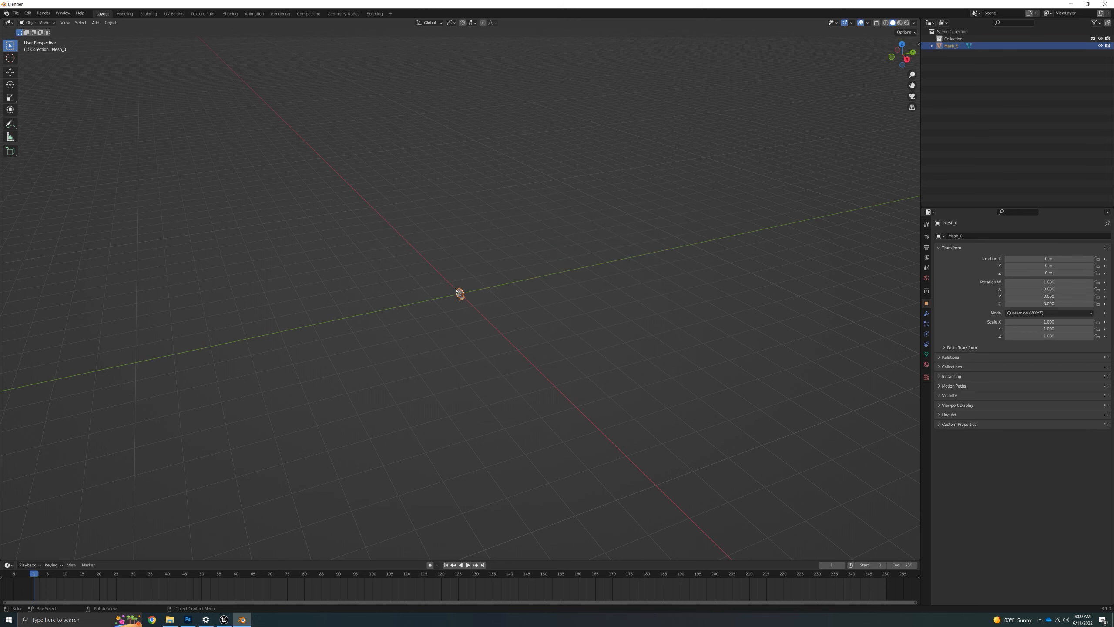
# - Inspect the untextured surface of the imported head mesh up close from the front and side
pyautogui.scroll(12, 456, 290)
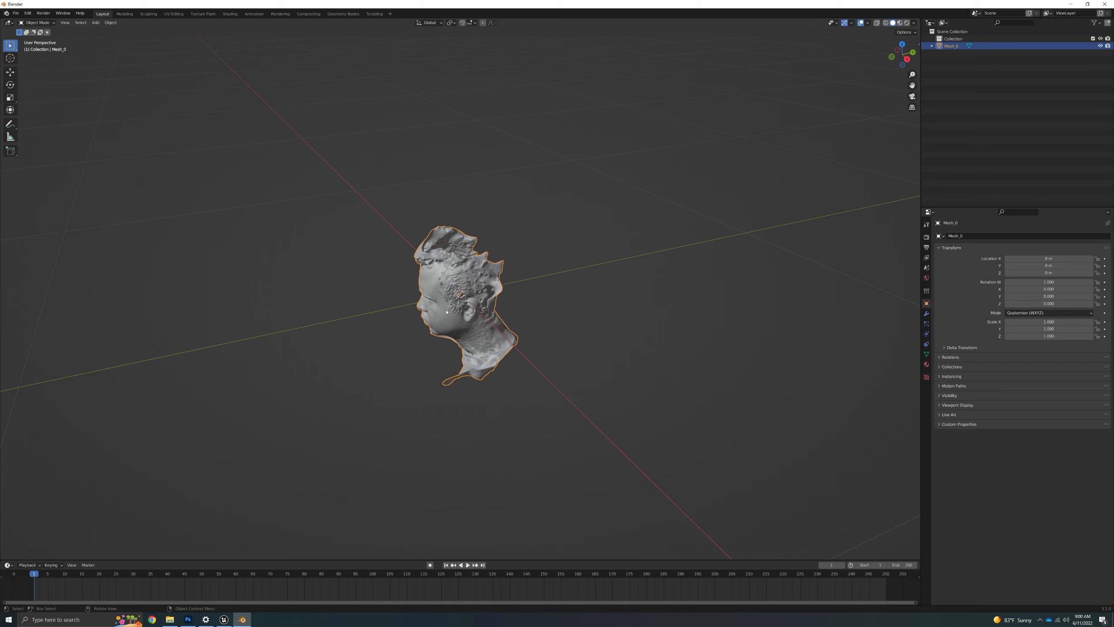
pyautogui.moveTo(464, 356); pyautogui.dragTo(521, 321, button='middle')
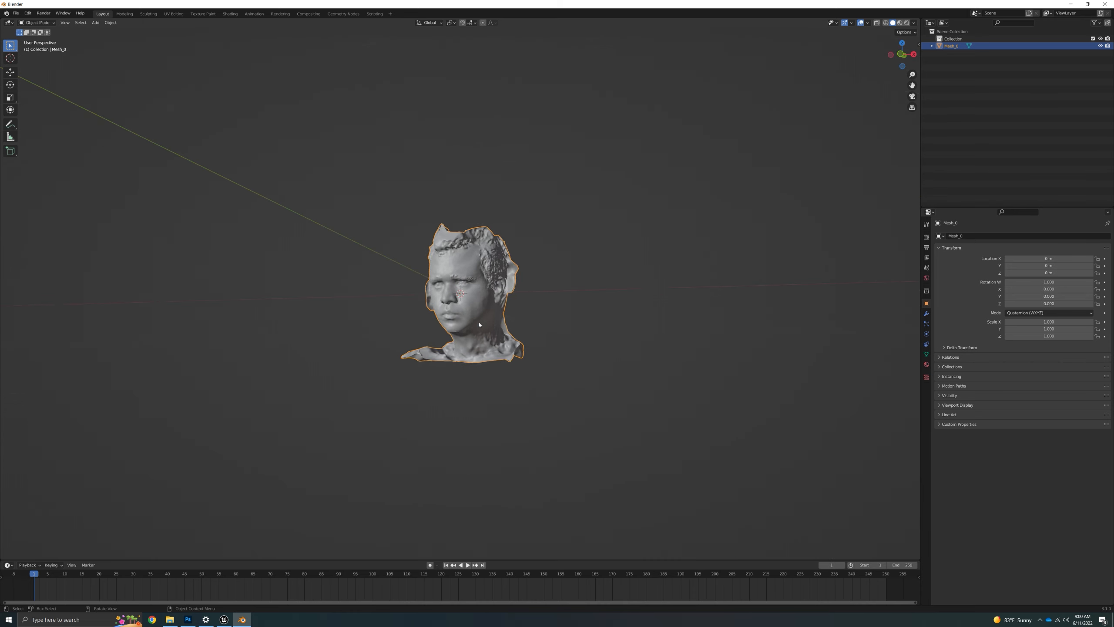
pyautogui.scroll(3, 513, 326)
pyautogui.moveTo(410, 380); pyautogui.dragTo(438, 380, button='middle')
pyautogui.scroll(3, 461, 355)
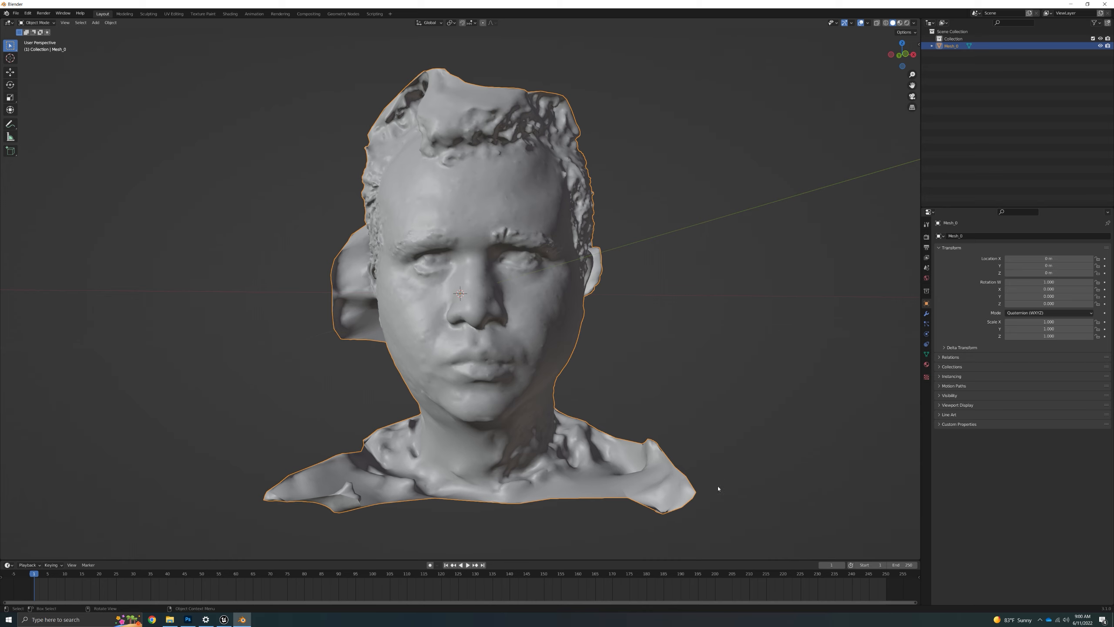
pyautogui.scroll(-4, 609, 427)
pyautogui.moveTo(605, 415); pyautogui.dragTo(563, 390, button='middle')
pyautogui.scroll(4, 539, 406)
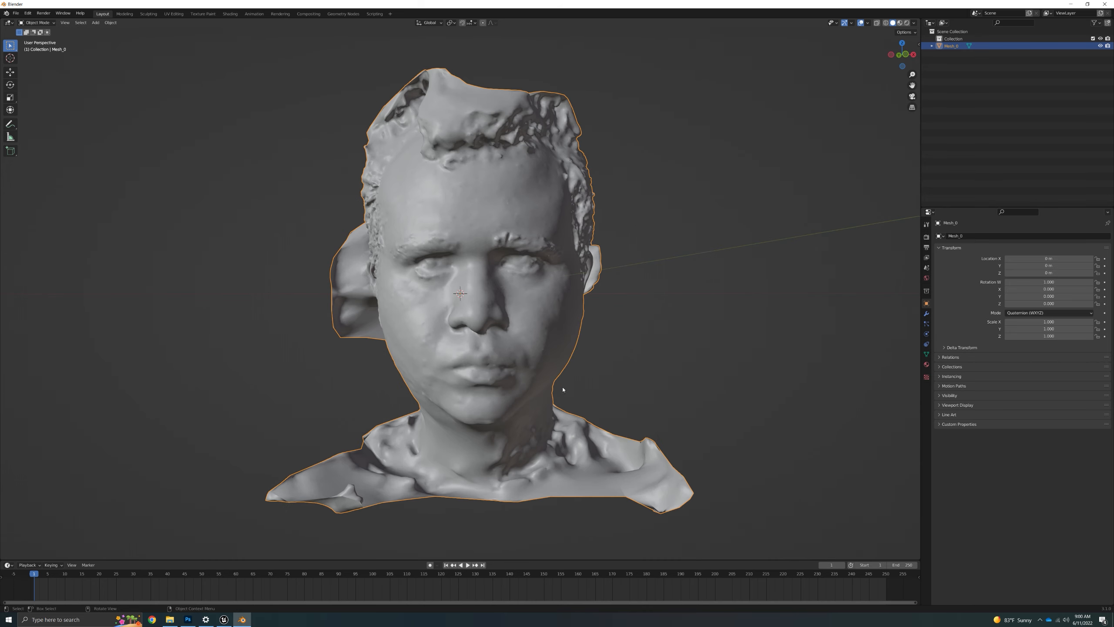
pyautogui.scroll(-2, 524, 430)
pyautogui.moveTo(507, 425)
pyautogui.mouseDown(button='middle')
pyautogui.moveTo(452, 439)
pyautogui.moveTo(438, 432)
pyautogui.moveTo(486, 397)
pyautogui.moveTo(523, 412)
pyautogui.moveTo(509, 420)
pyautogui.mouseUp(button='middle')
# - Switch the viewport shading to show the head scan's textures and check both sides of the face
pyautogui.click(906, 23)
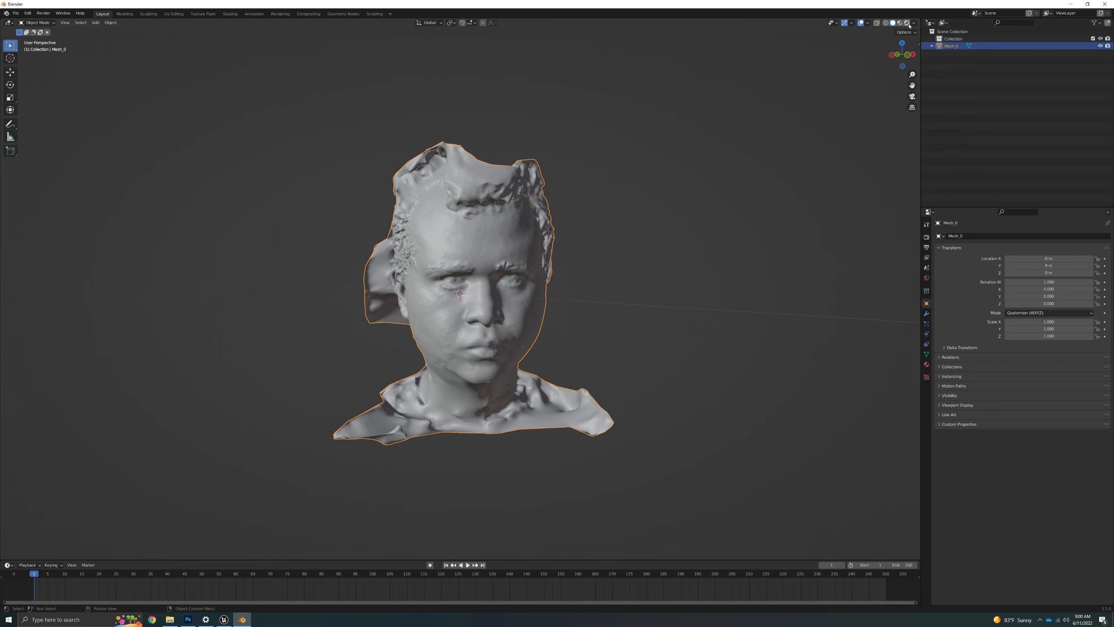
pyautogui.scroll(3, 436, 341)
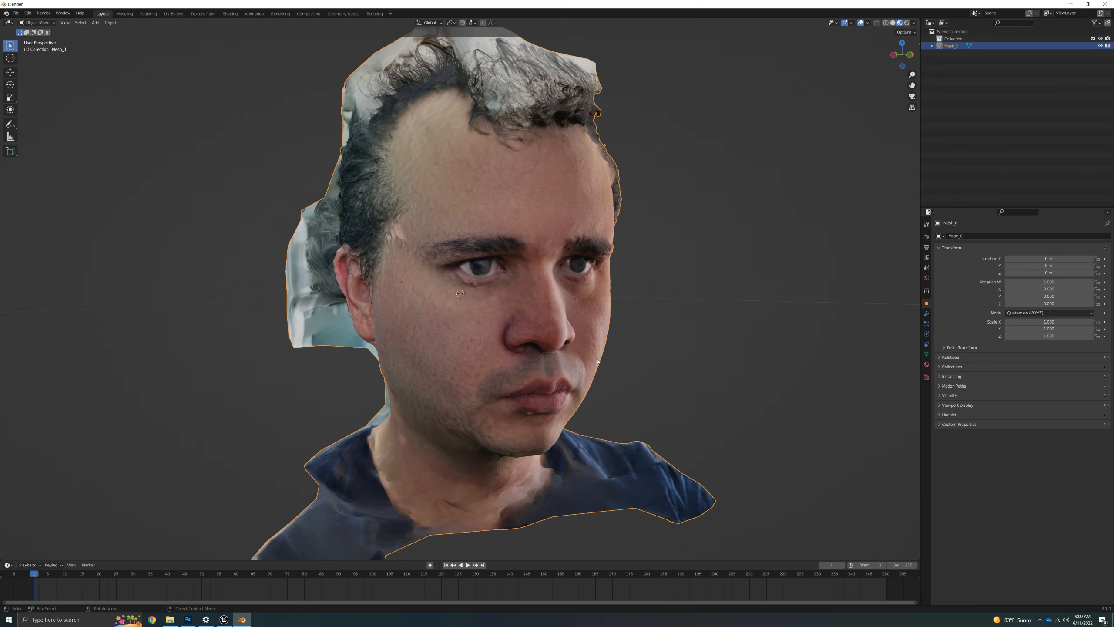
pyautogui.moveTo(597, 361); pyautogui.dragTo(495, 258, button='middle')
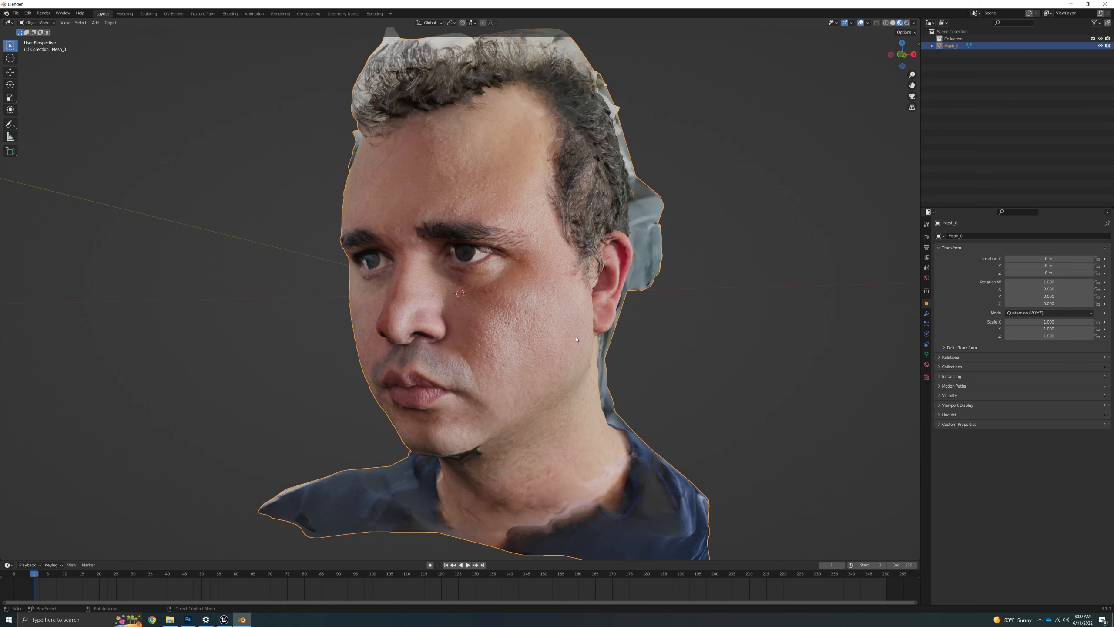
pyautogui.moveTo(496, 317); pyautogui.dragTo(519, 315, button='middle')
pyautogui.scroll(-4, 497, 261)
pyautogui.scroll(3, 479, 297)
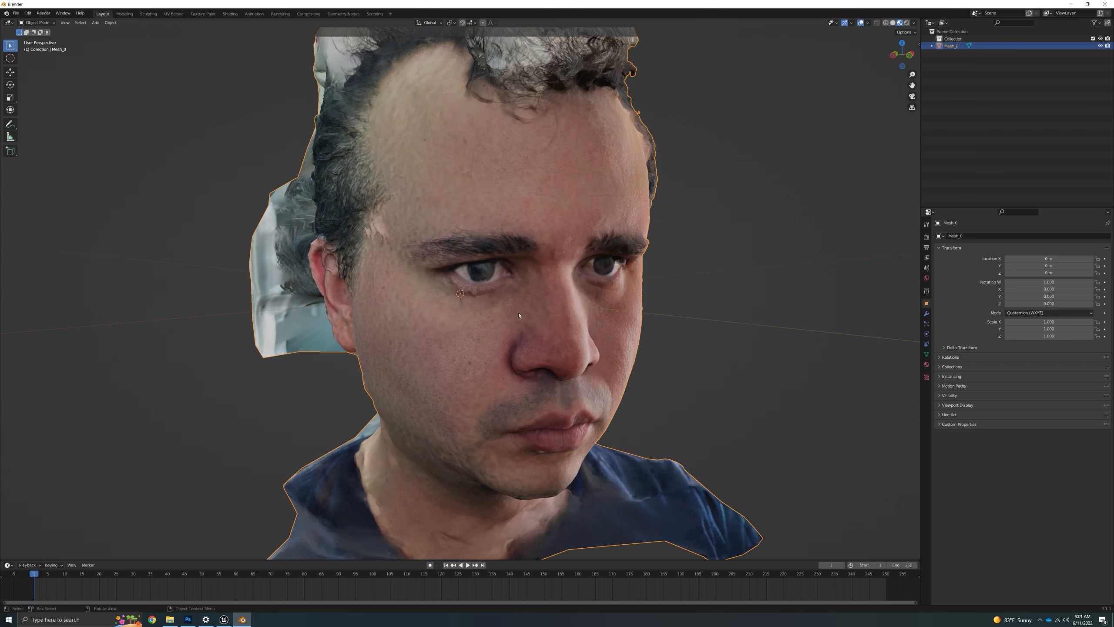
# - Examine the textured head scan from the front, sides, above and below, including the hair, ears, chin and shoulders
pyautogui.moveTo(449, 372); pyautogui.dragTo(462, 331, button='middle')
pyautogui.scroll(-3, 496, 359)
pyautogui.scroll(4, 502, 329)
pyautogui.scroll(-3, 492, 297)
pyautogui.scroll(2, 454, 324)
pyautogui.scroll(2, 456, 326)
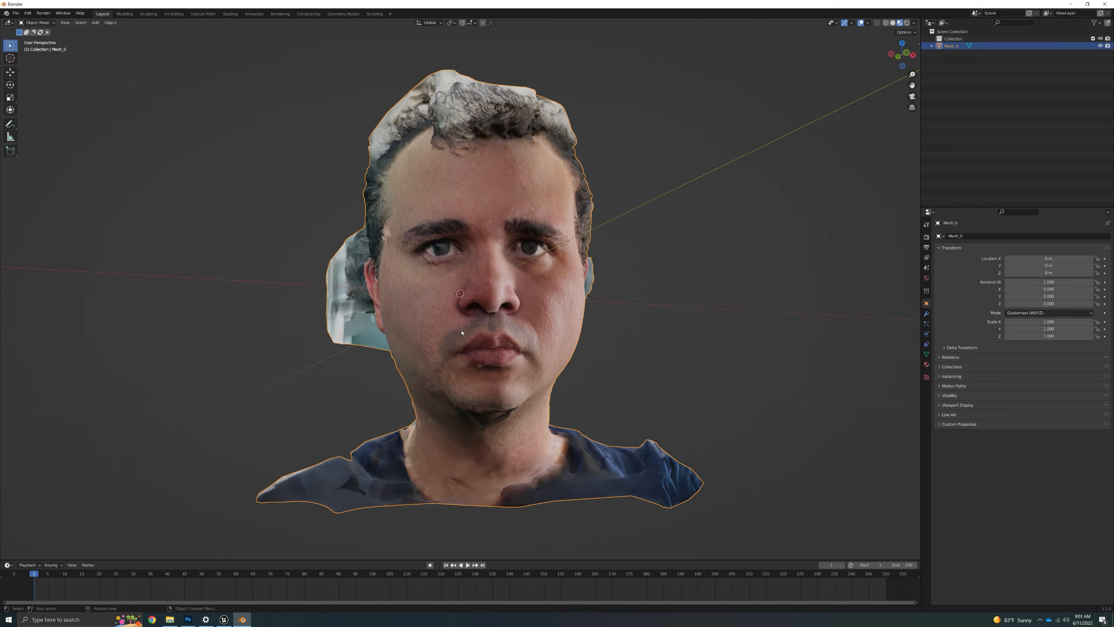
pyautogui.moveTo(487, 386); pyautogui.dragTo(509, 315, button='middle')
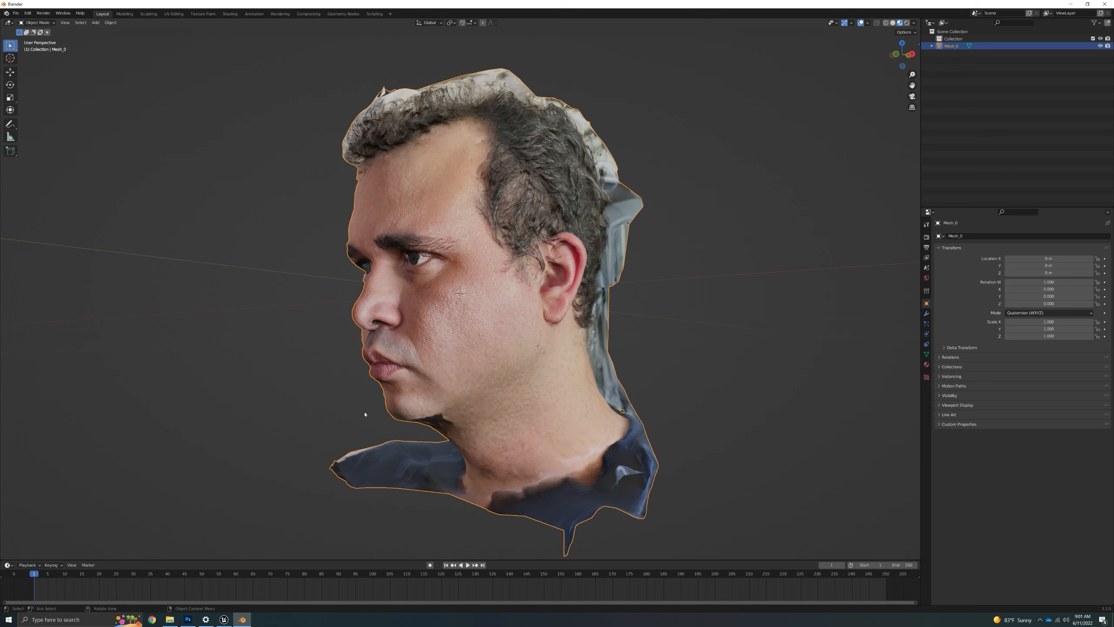
pyautogui.moveTo(352, 375); pyautogui.dragTo(461, 371, button='middle')
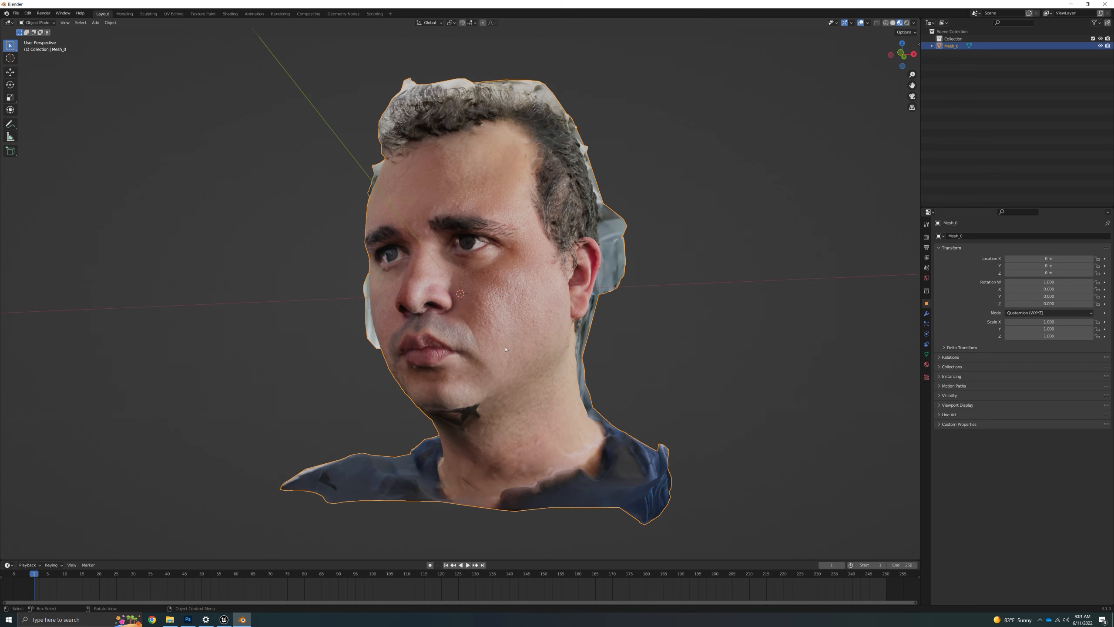
pyautogui.moveTo(534, 300); pyautogui.dragTo(578, 236, button='middle')
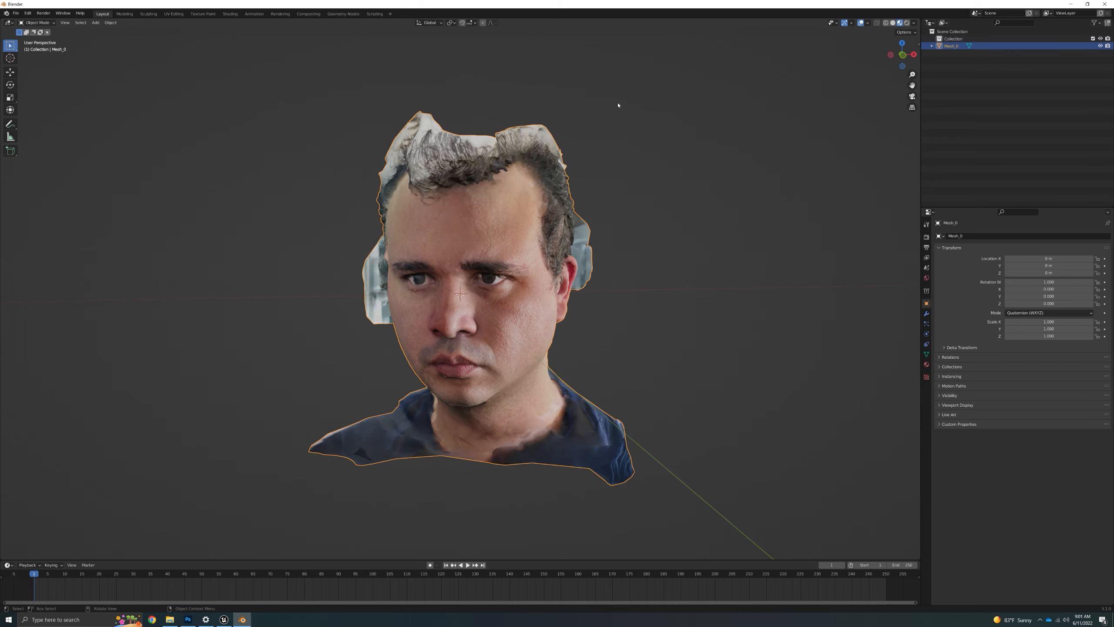
pyautogui.moveTo(489, 396); pyautogui.dragTo(421, 416, button='middle')
pyautogui.scroll(5, 416, 418)
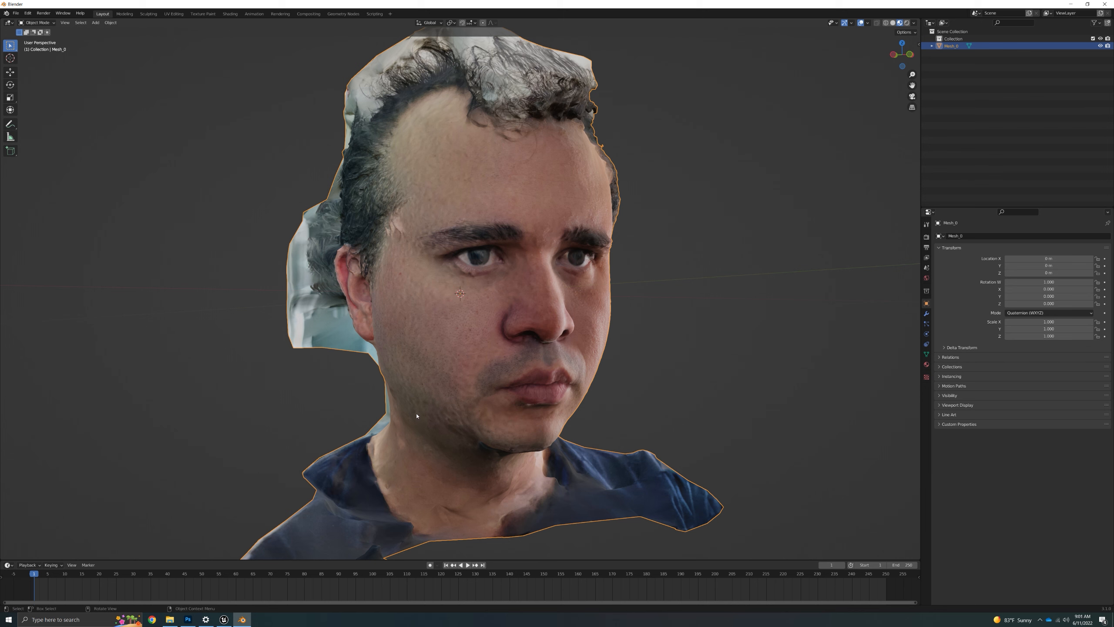
pyautogui.moveTo(543, 162); pyautogui.dragTo(520, 157, button='middle')
pyautogui.scroll(-2, 514, 144)
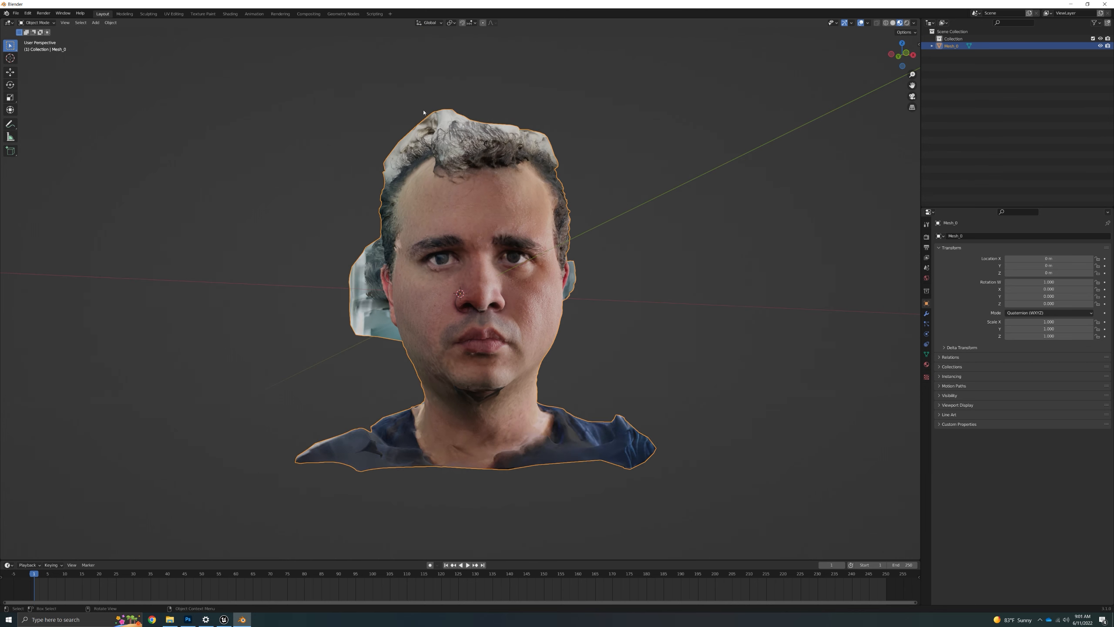
pyautogui.moveTo(423, 113); pyautogui.dragTo(496, 113, button='middle')
pyautogui.moveTo(438, 150); pyautogui.dragTo(428, 297, button='middle')
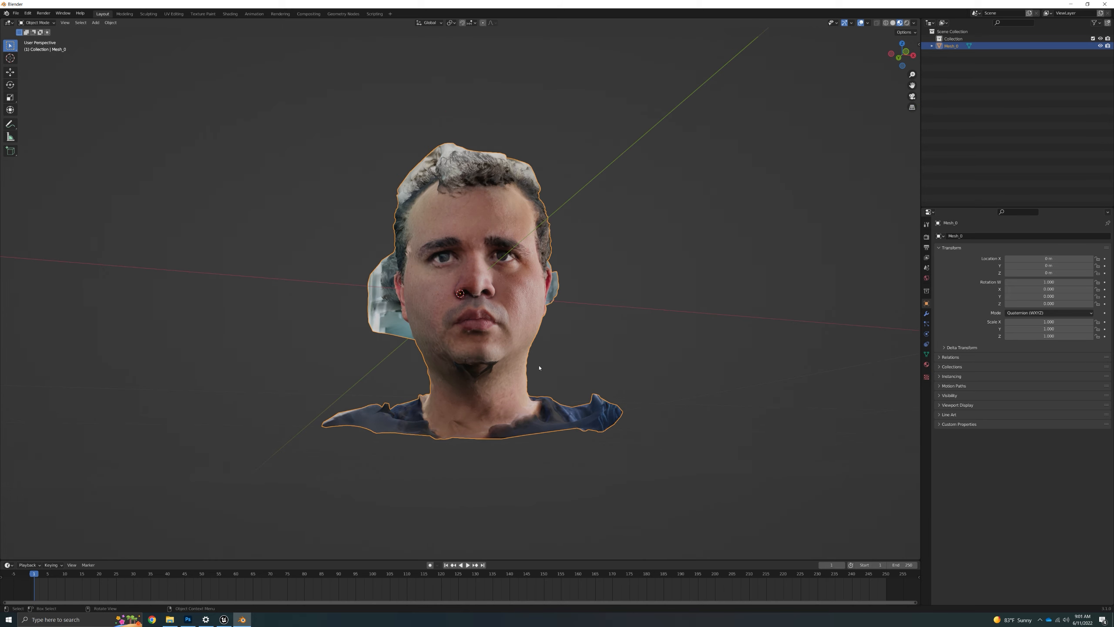
pyautogui.moveTo(540, 367); pyautogui.dragTo(475, 348, button='middle')
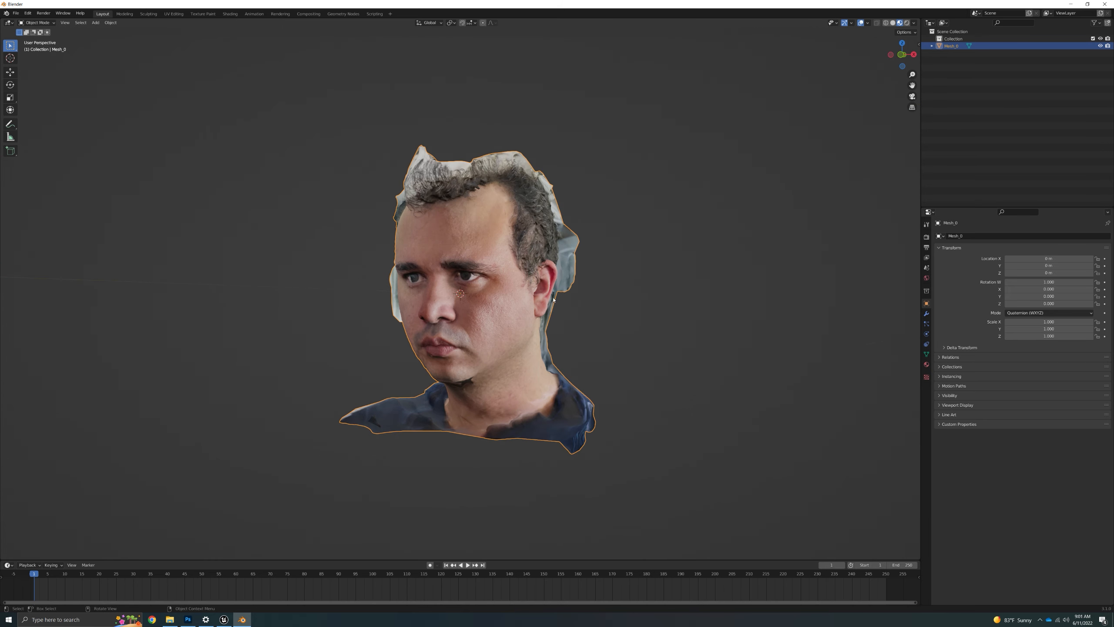
pyautogui.moveTo(482, 334); pyautogui.dragTo(479, 317, button='middle')
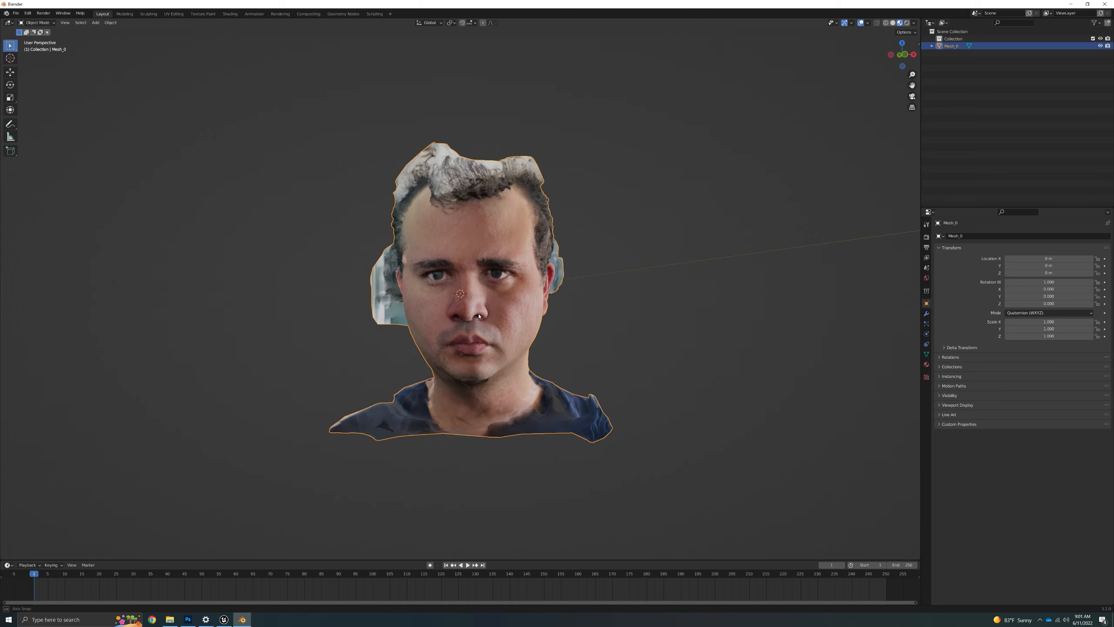
pyautogui.scroll(3, 479, 316)
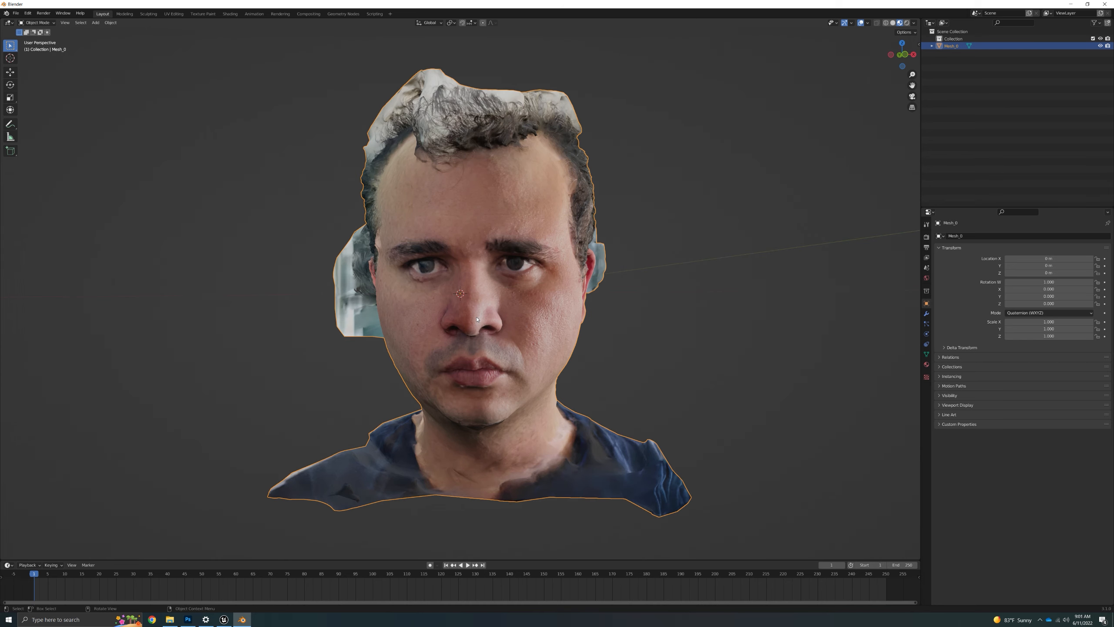
pyautogui.scroll(-3, 477, 319)
pyautogui.moveTo(477, 319); pyautogui.dragTo(439, 340, button='middle')
pyautogui.scroll(-2, 401, 290)
pyautogui.scroll(2, 401, 290)
pyautogui.scroll(1, 401, 289)
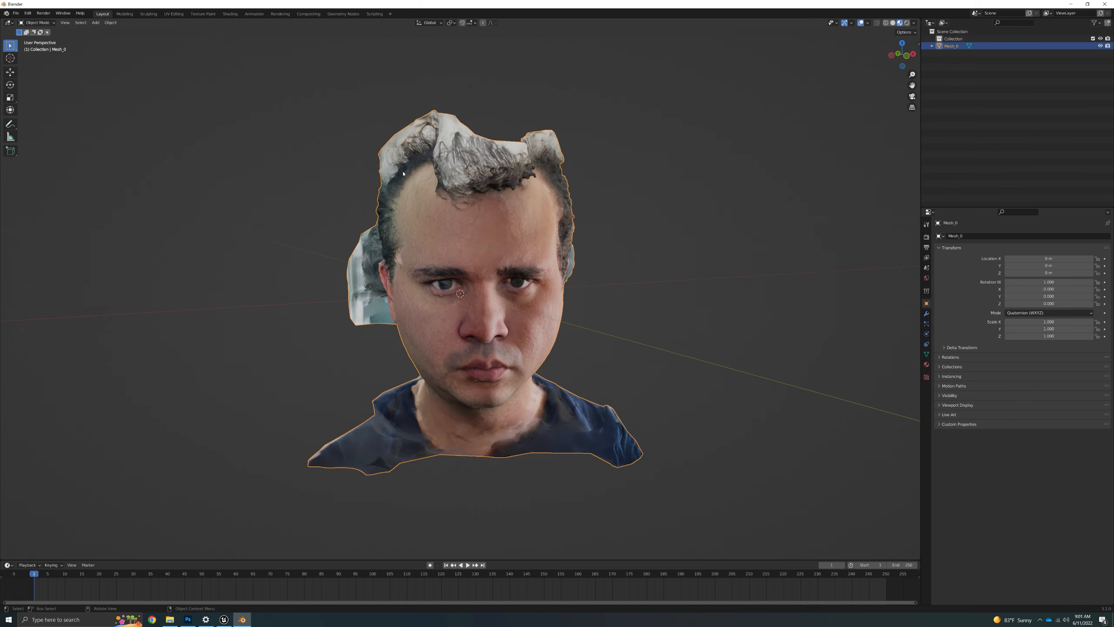
pyautogui.moveTo(414, 219); pyautogui.dragTo(441, 243, button='middle')
pyautogui.moveTo(394, 180); pyautogui.dragTo(386, 281, button='middle')
# - Enter Edit Mode on the head mesh and deselect all of its vertices
pyautogui.click(36, 23)
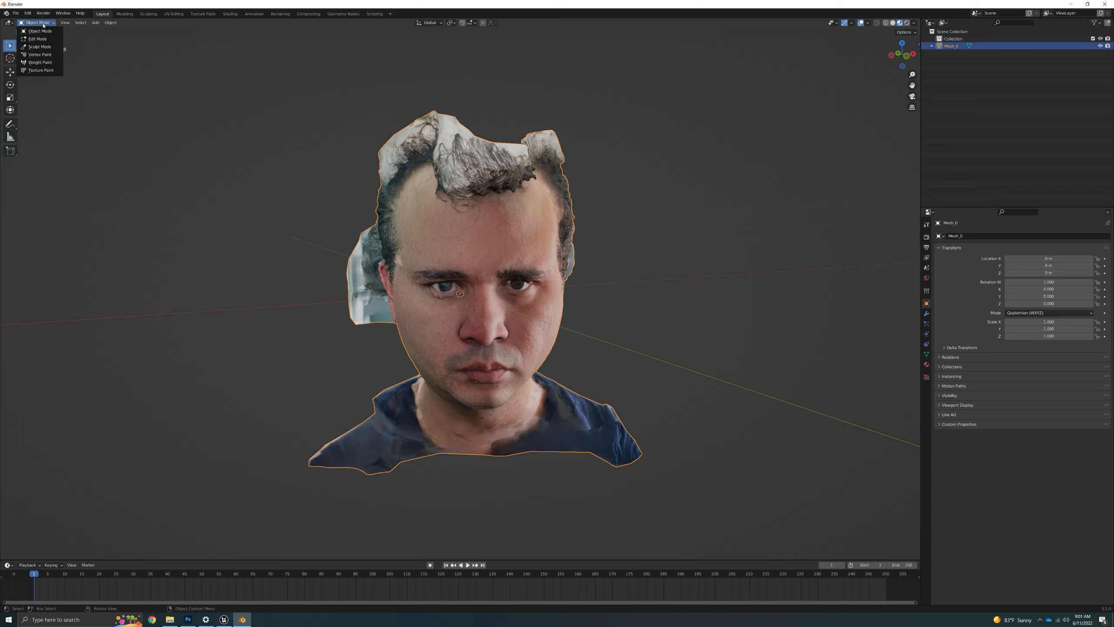
pyautogui.click(49, 39)
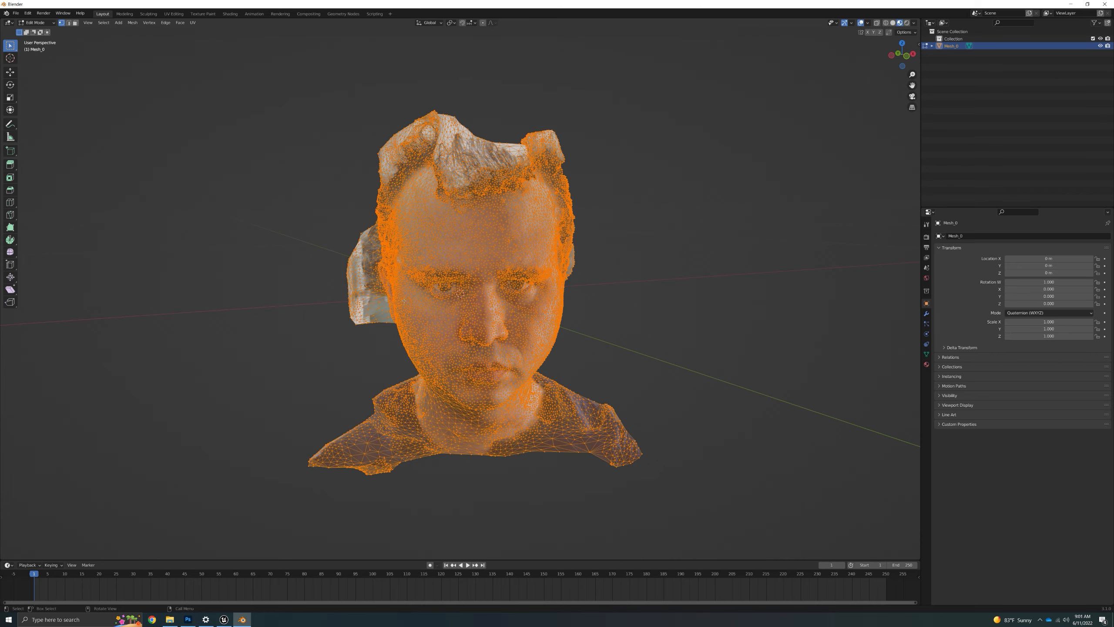
pyautogui.click(509, 490)
pyautogui.scroll(-1, 471, 449)
pyautogui.moveTo(470, 449); pyautogui.dragTo(481, 392, button='middle')
pyautogui.scroll(-1, 480, 392)
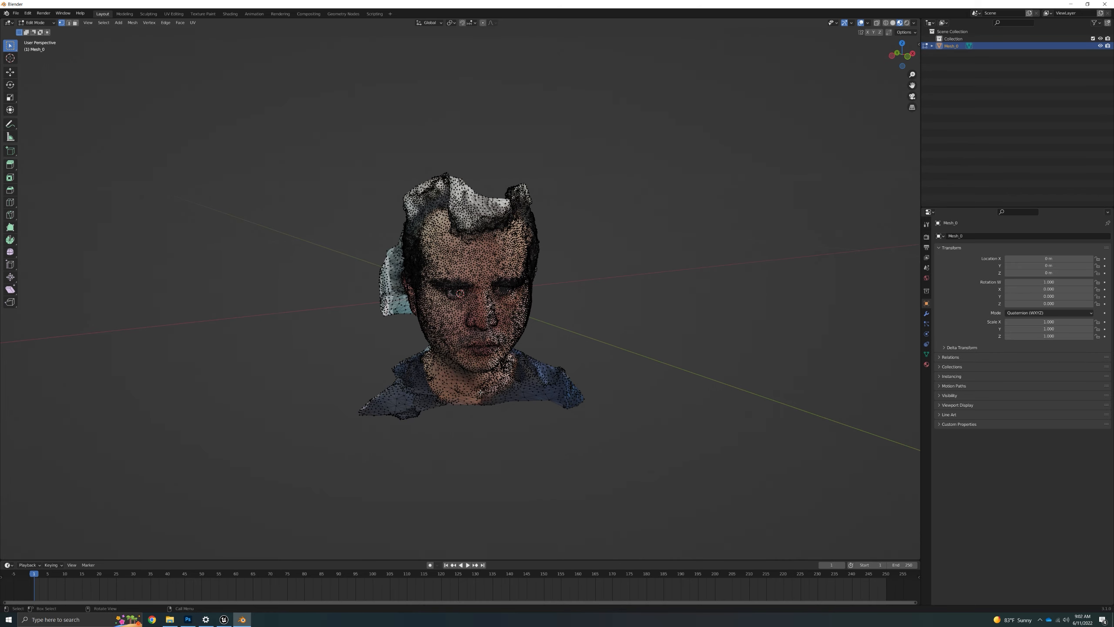
# - Select all non-manifold geometry of the head mesh by trait and check the selected edges around the head
pyautogui.click(103, 22)
pyautogui.moveTo(111, 110)
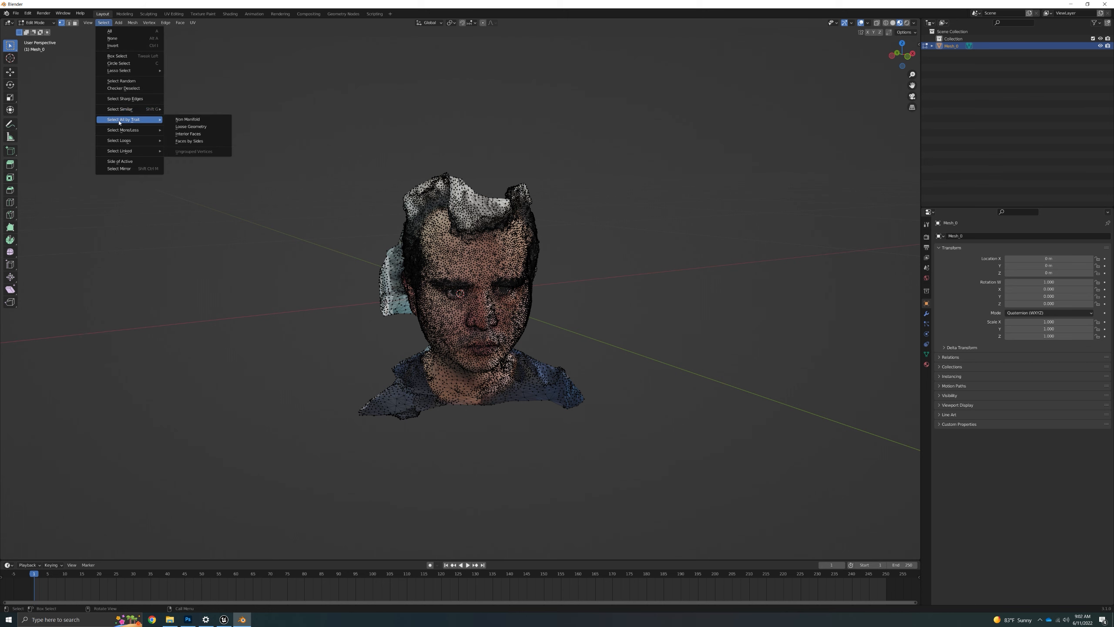
pyautogui.click(188, 119)
pyautogui.scroll(4, 479, 399)
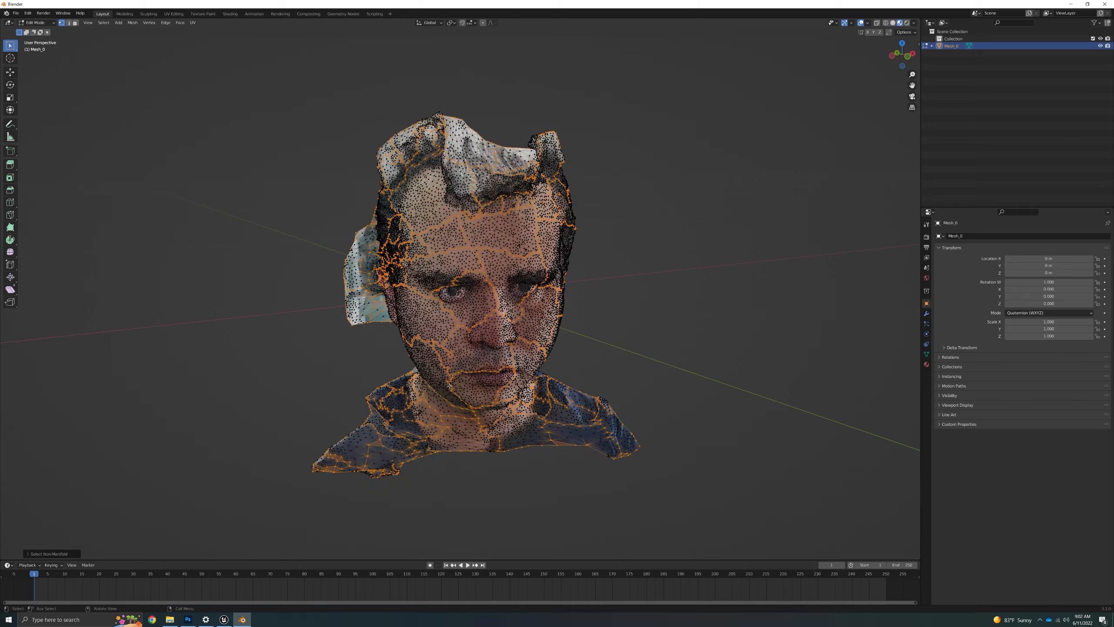
pyautogui.moveTo(480, 402)
pyautogui.mouseDown(button='middle')
pyautogui.moveTo(441, 377)
pyautogui.moveTo(431, 354)
pyautogui.moveTo(487, 364)
pyautogui.moveTo(381, 377)
pyautogui.moveTo(469, 403)
pyautogui.mouseUp(button='middle')
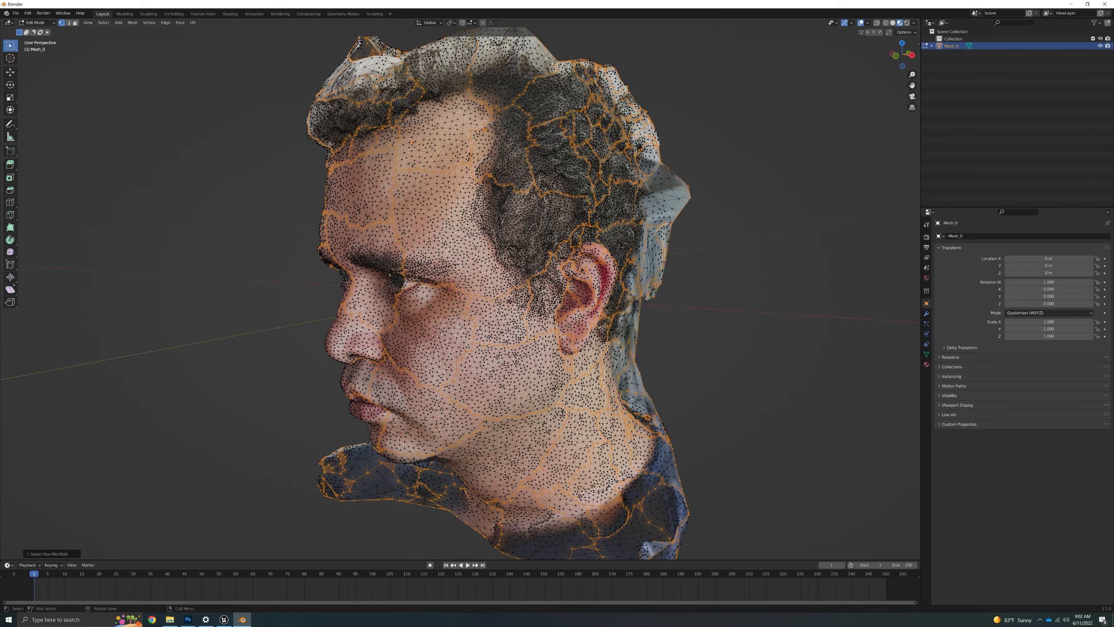
# - Merge the selected non-manifold vertices of the head mesh by distance
pyautogui.moveTo(503, 256); pyautogui.dragTo(446, 327, button='middle')
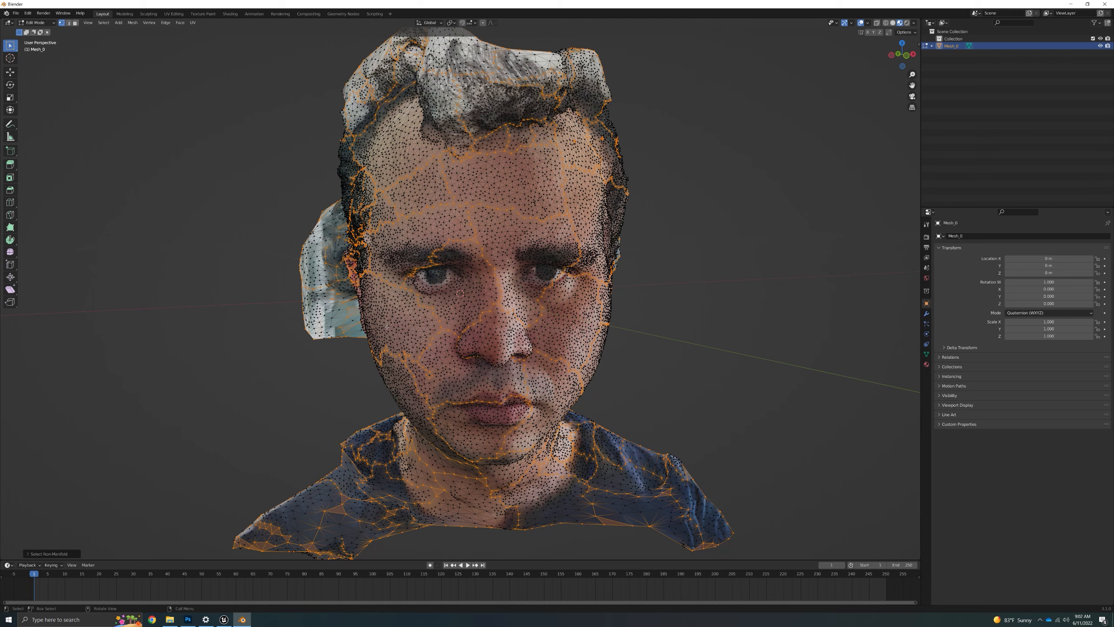
pyautogui.scroll(-2, 387, 326)
pyautogui.moveTo(387, 326)
pyautogui.mouseDown(button='middle')
pyautogui.moveTo(412, 326)
pyautogui.moveTo(375, 325)
pyautogui.mouseUp(button='middle')
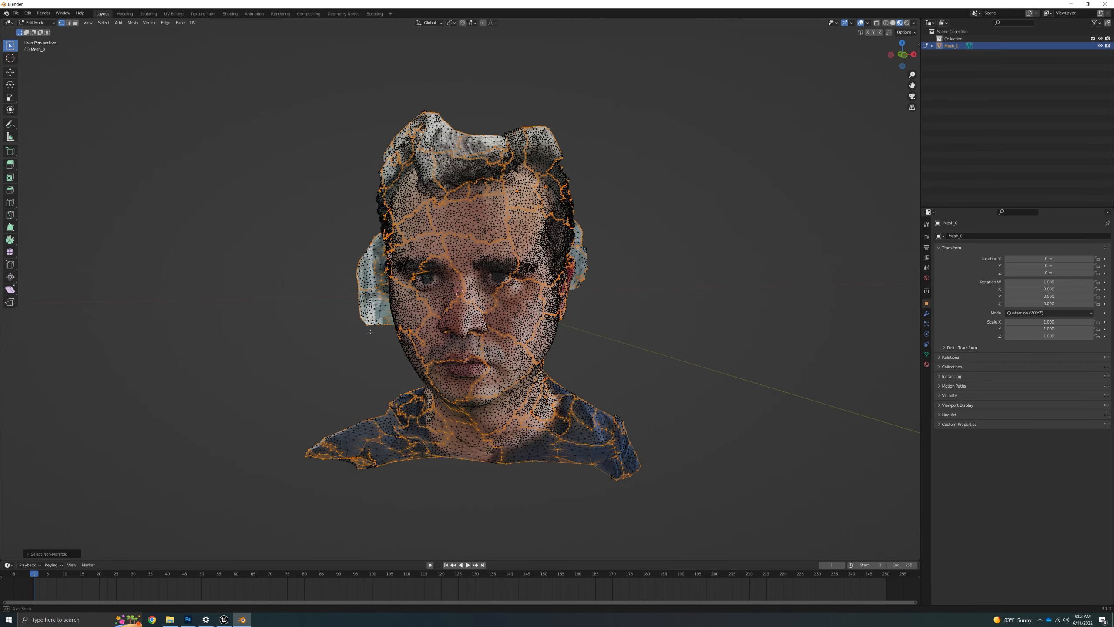
pyautogui.click(131, 23)
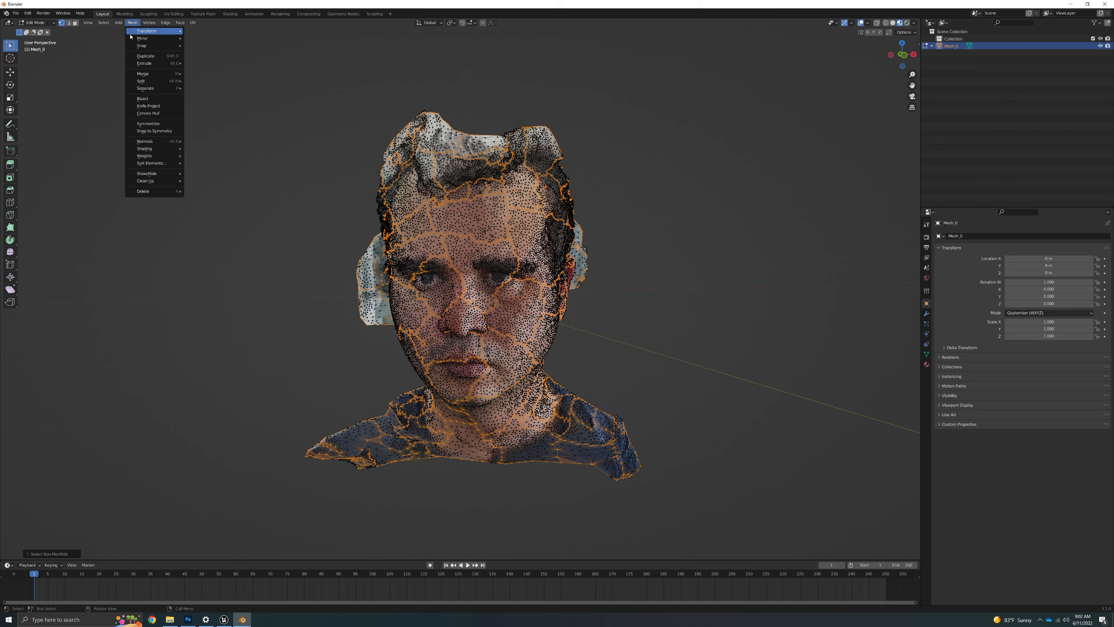
pyautogui.moveTo(156, 77)
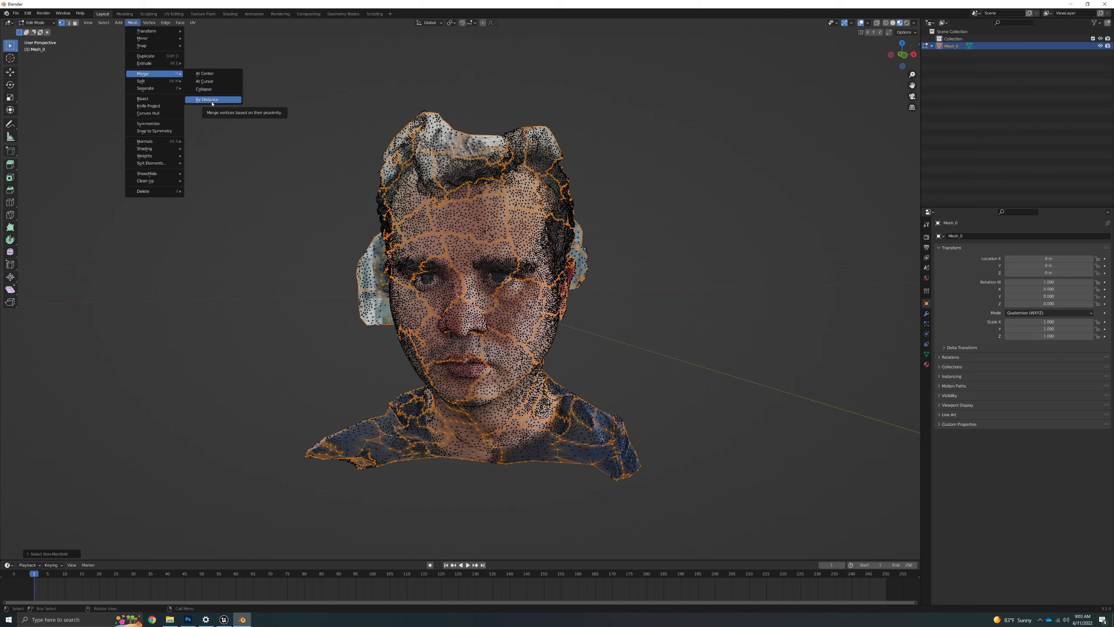
pyautogui.click(212, 103)
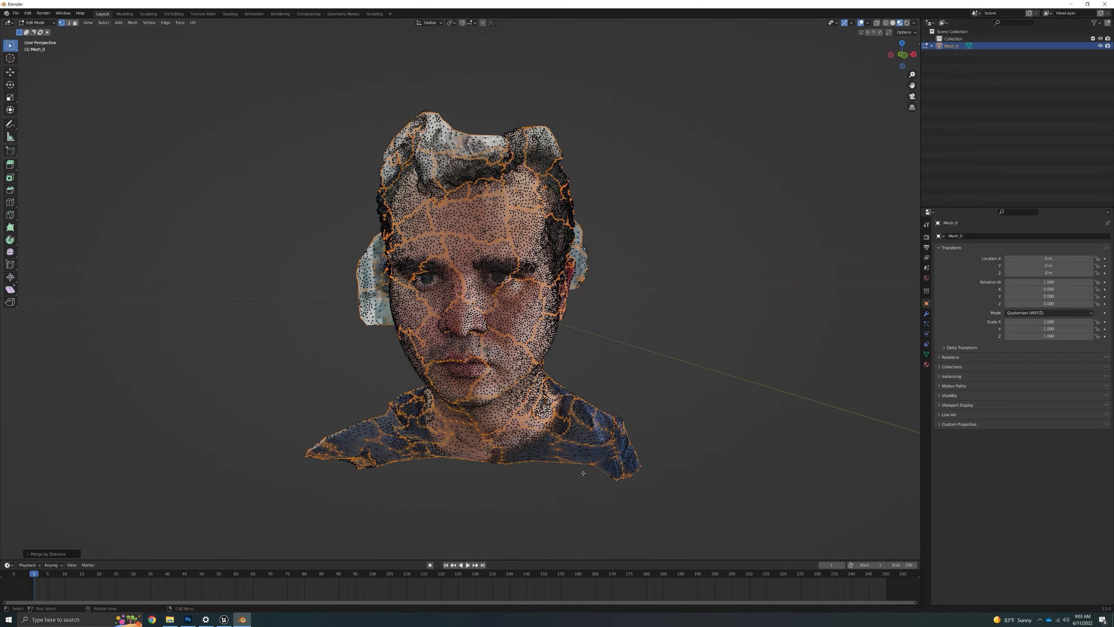
# - Check the merged edges around the head from several angles and clear the vertex selection
pyautogui.moveTo(480, 436); pyautogui.dragTo(495, 436, button='middle')
pyautogui.scroll(2, 523, 309)
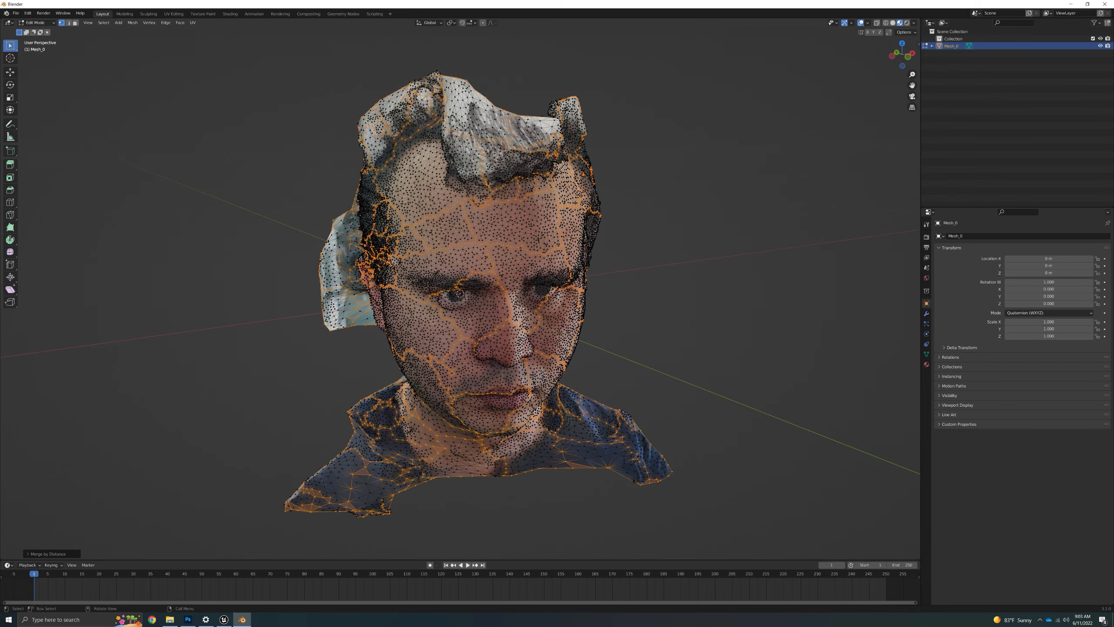
pyautogui.moveTo(376, 263)
pyautogui.mouseDown(button='middle')
pyautogui.moveTo(396, 270)
pyautogui.moveTo(365, 245)
pyautogui.mouseUp(button='middle')
pyautogui.scroll(-2, 365, 245)
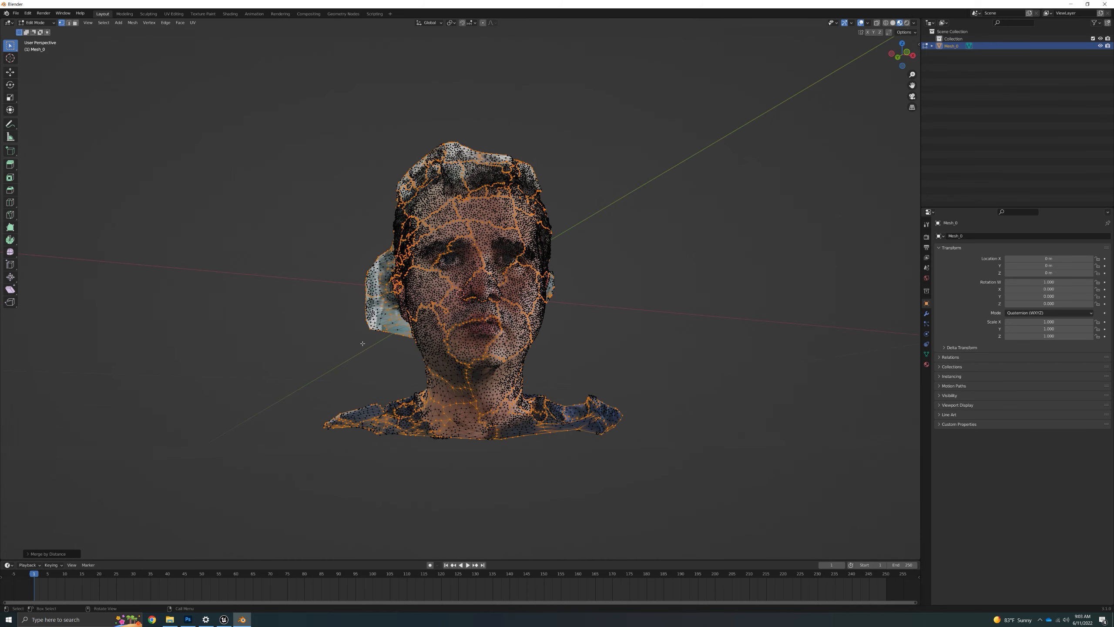
pyautogui.moveTo(443, 373); pyautogui.dragTo(432, 378, button='middle')
pyautogui.click(508, 473)
# - Select the outer part of the scan's right shoulder and delete its vertices
pyautogui.moveTo(542, 373); pyautogui.dragTo(574, 380, button='middle')
pyautogui.scroll(3, 574, 380)
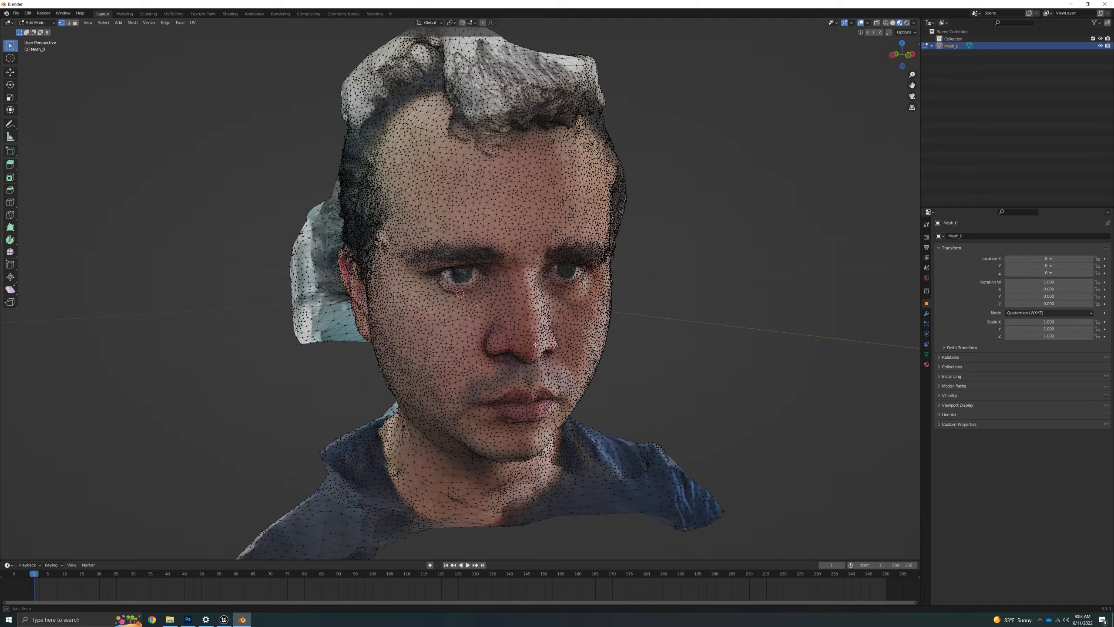
pyautogui.moveTo(625, 345); pyautogui.dragTo(463, 366, button='middle')
pyautogui.scroll(2, 573, 346)
pyautogui.scroll(-2, 543, 346)
pyautogui.scroll(-2, 549, 321)
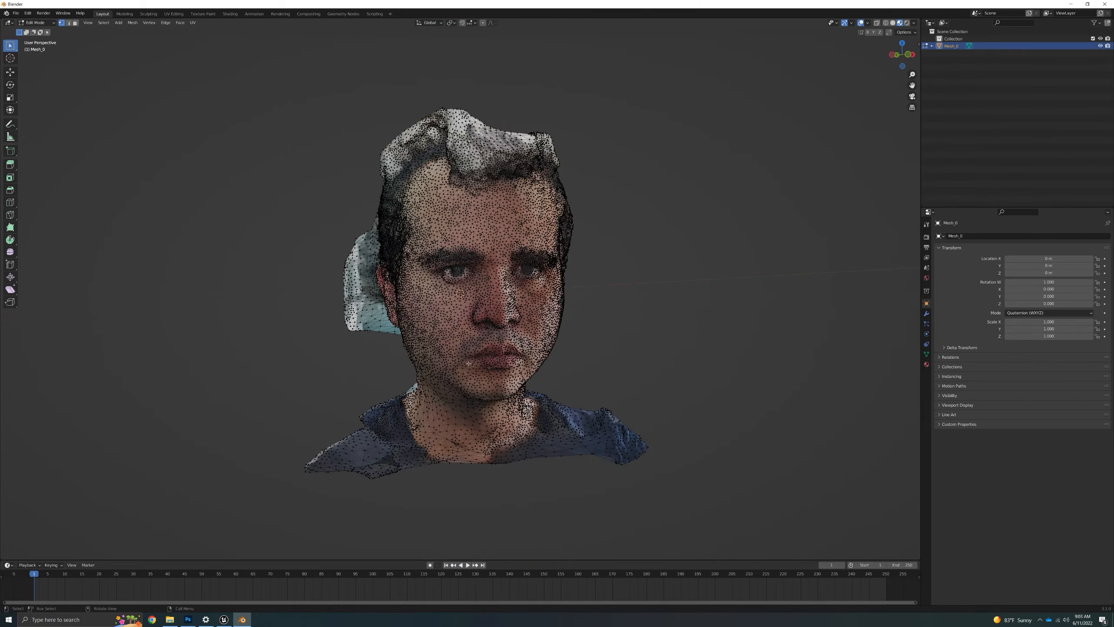
pyautogui.scroll(3, 463, 367)
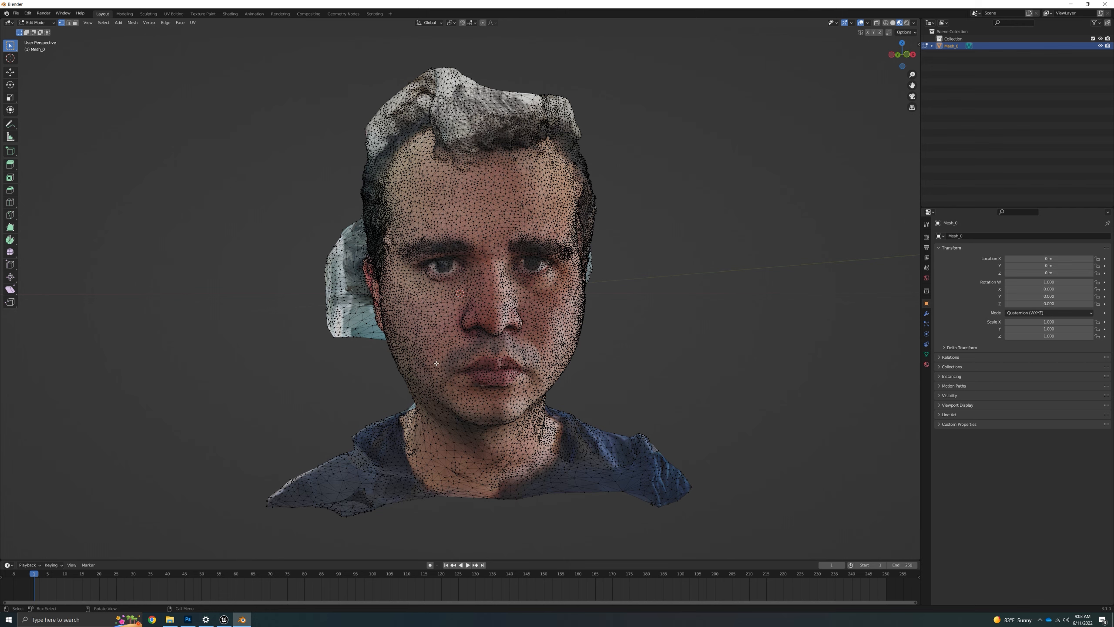
pyautogui.moveTo(426, 215); pyautogui.dragTo(272, 395, button='middle')
pyautogui.moveTo(247, 415); pyautogui.dragTo(405, 519)
pyautogui.press('x')
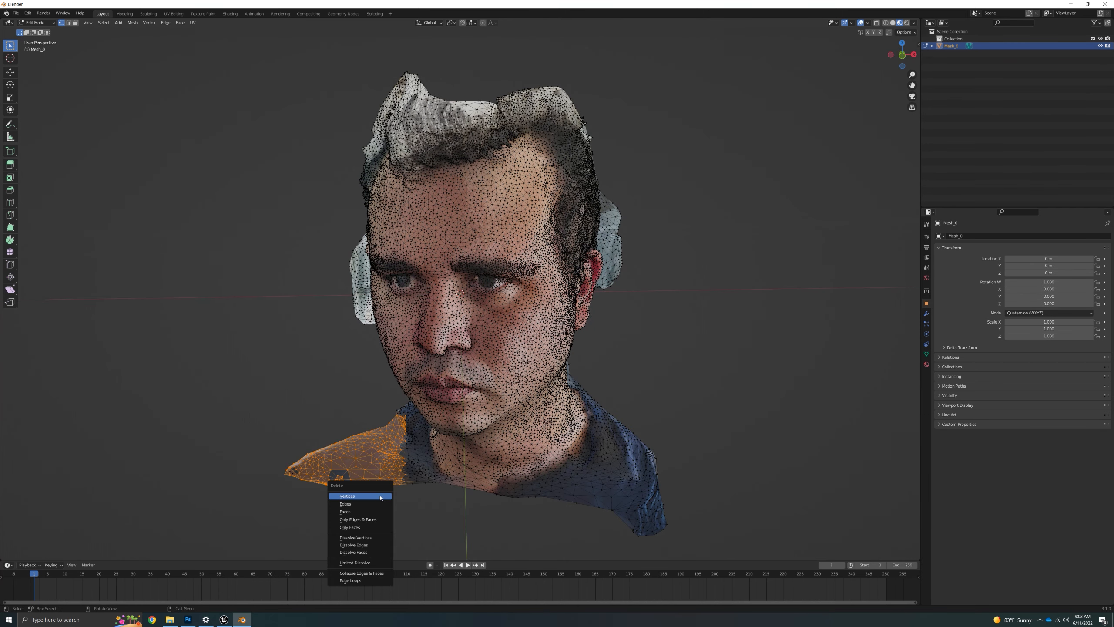
pyautogui.click(368, 496)
# - Delete the loose vertex fragments left floating beside the right shoulder
pyautogui.moveTo(308, 435); pyautogui.dragTo(376, 570)
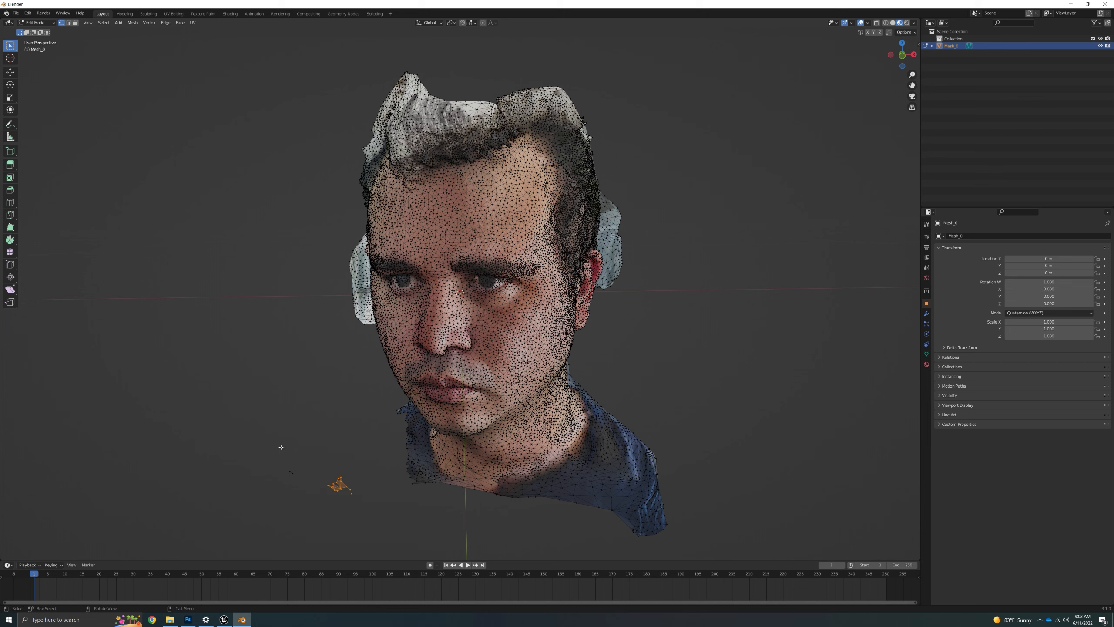
pyautogui.keyDown('shift'); pyautogui.moveTo(279, 444); pyautogui.dragTo(345, 512); pyautogui.keyUp('shift')
pyautogui.press('x')
pyautogui.click(346, 513)
pyautogui.press('x')
# - Select the outer part of the scan's left shoulder and delete its vertices
pyautogui.moveTo(469, 497); pyautogui.dragTo(548, 483, button='middle')
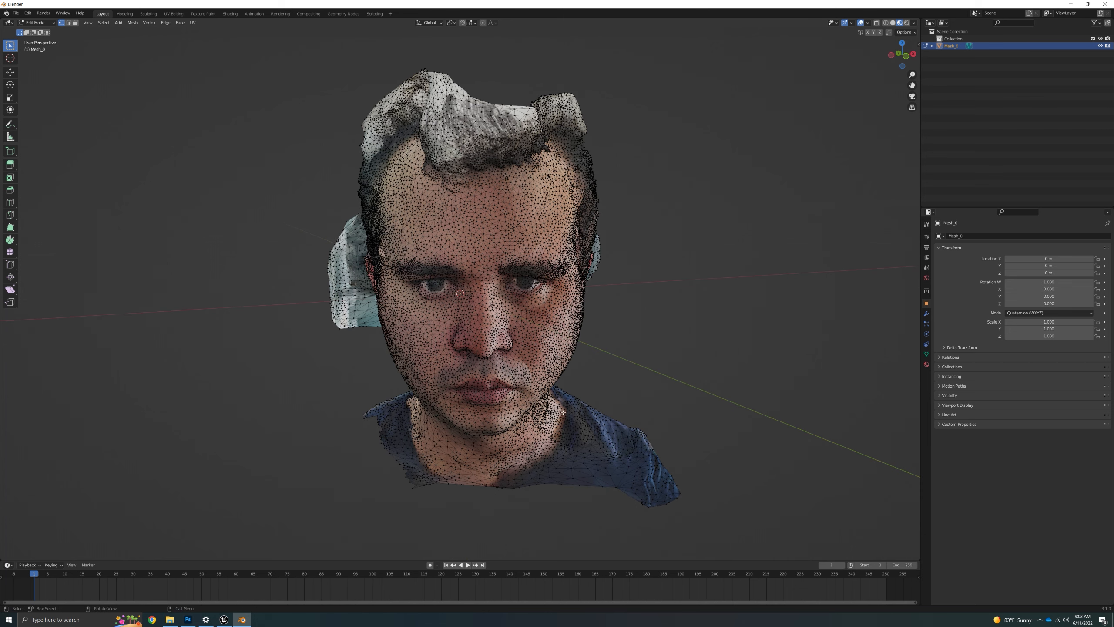
pyautogui.moveTo(586, 390); pyautogui.dragTo(697, 531)
pyautogui.press('x')
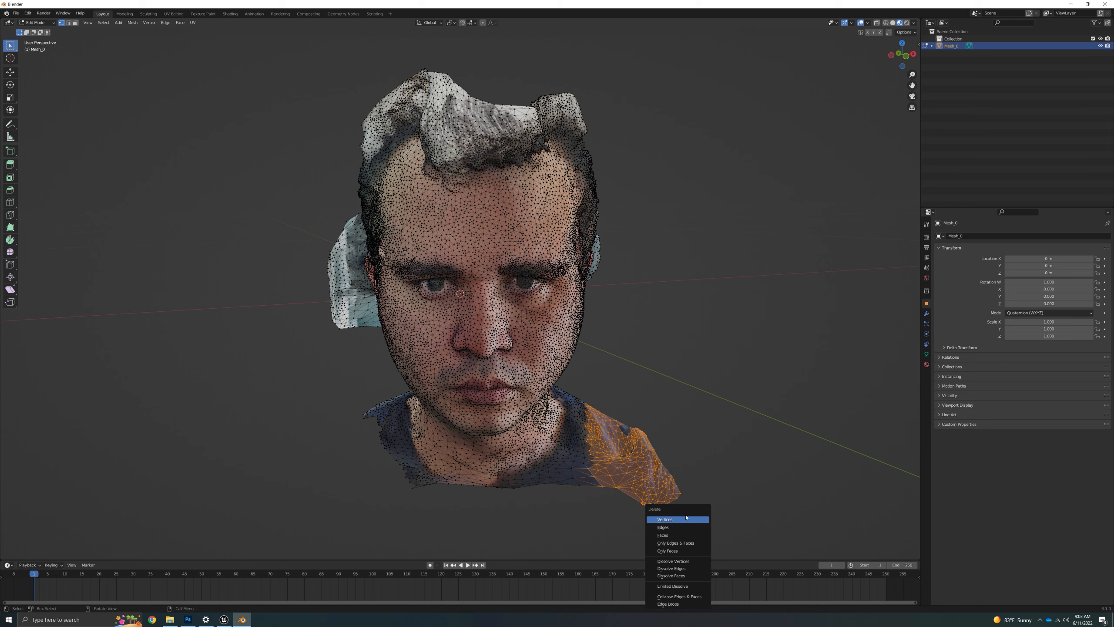
pyautogui.click(686, 516)
# - Delete the loose fragments left beside the left shoulder and trim the lower corner of the shirt there
pyautogui.moveTo(603, 398); pyautogui.dragTo(723, 525)
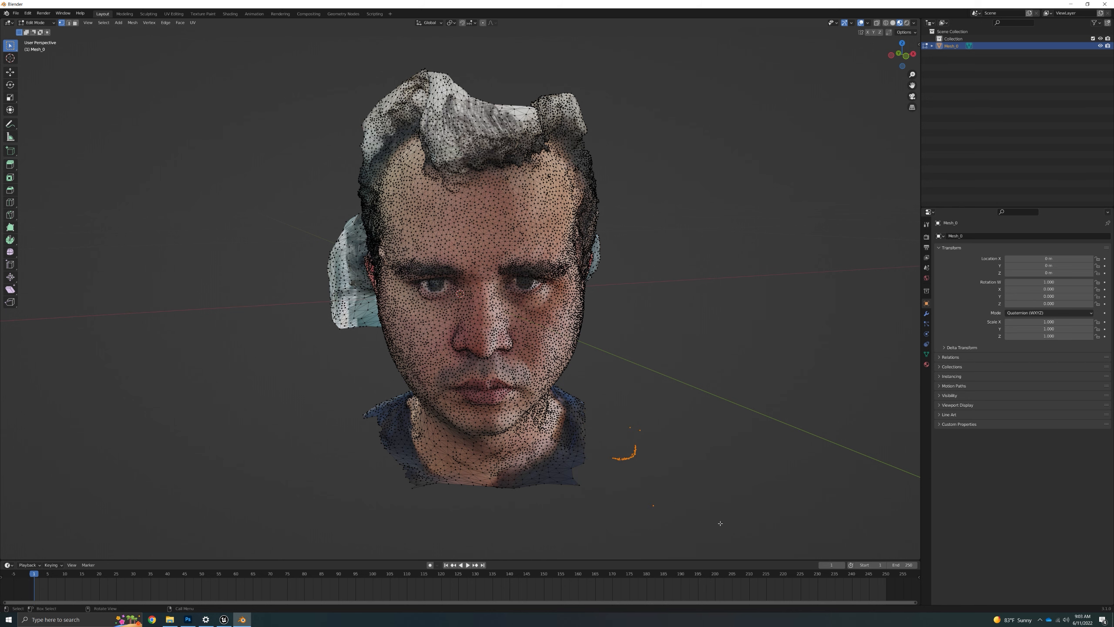
pyautogui.press('x')
pyautogui.click(691, 517)
pyautogui.moveTo(608, 411); pyautogui.dragTo(690, 514)
pyautogui.press('x')
pyautogui.click(682, 516)
pyautogui.moveTo(635, 423); pyautogui.dragTo(670, 472)
pyautogui.press('x')
pyautogui.moveTo(601, 497); pyautogui.dragTo(561, 473)
pyautogui.press('x')
pyautogui.click(583, 498)
# - Delete the vertices of the small tip sticking out of the shirt at the right shoulder
pyautogui.scroll(-2, 481, 489)
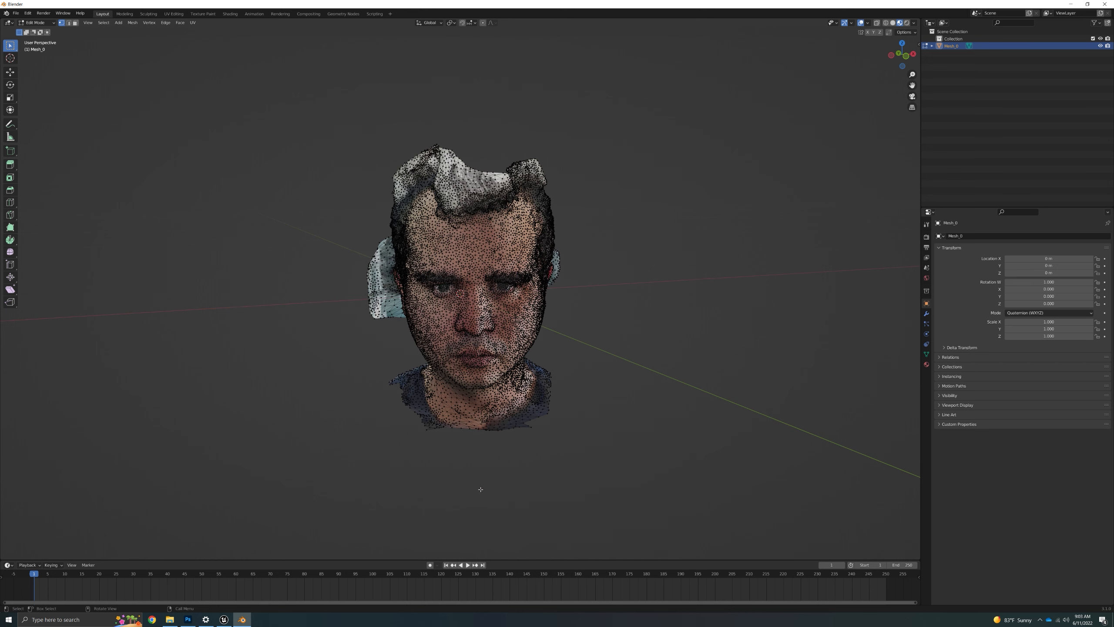
pyautogui.moveTo(374, 365); pyautogui.dragTo(402, 401)
pyautogui.press('x')
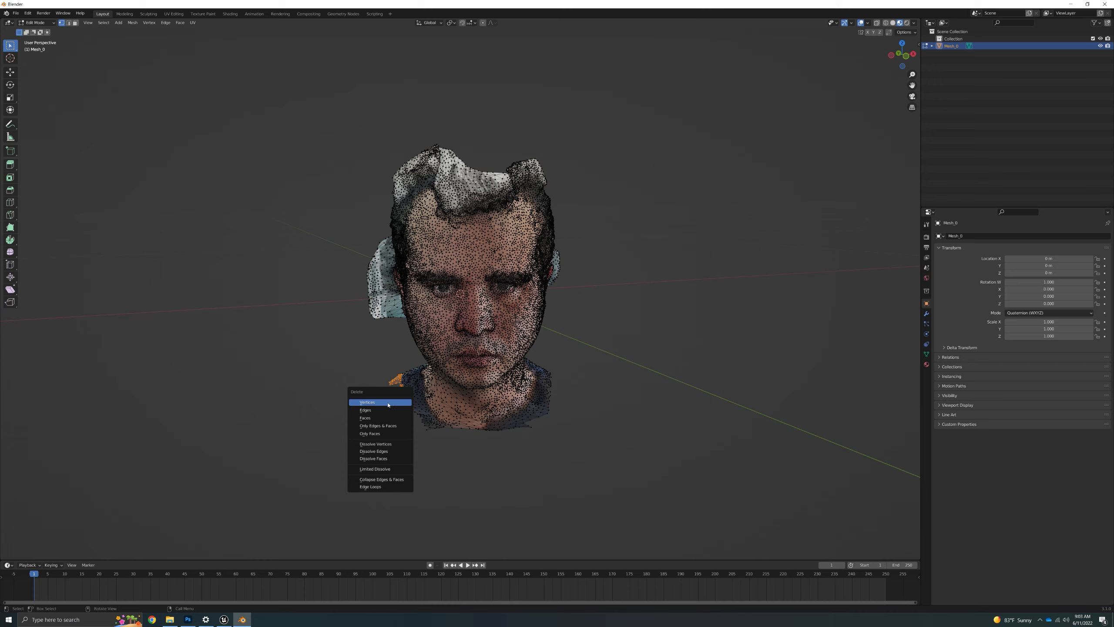
pyautogui.click(386, 402)
# - Zoom in on the shirt's outer edge at the right shoulder and delete the stray vertices there
pyautogui.moveTo(388, 303); pyautogui.dragTo(423, 451, button='middle')
pyautogui.scroll(2, 423, 451)
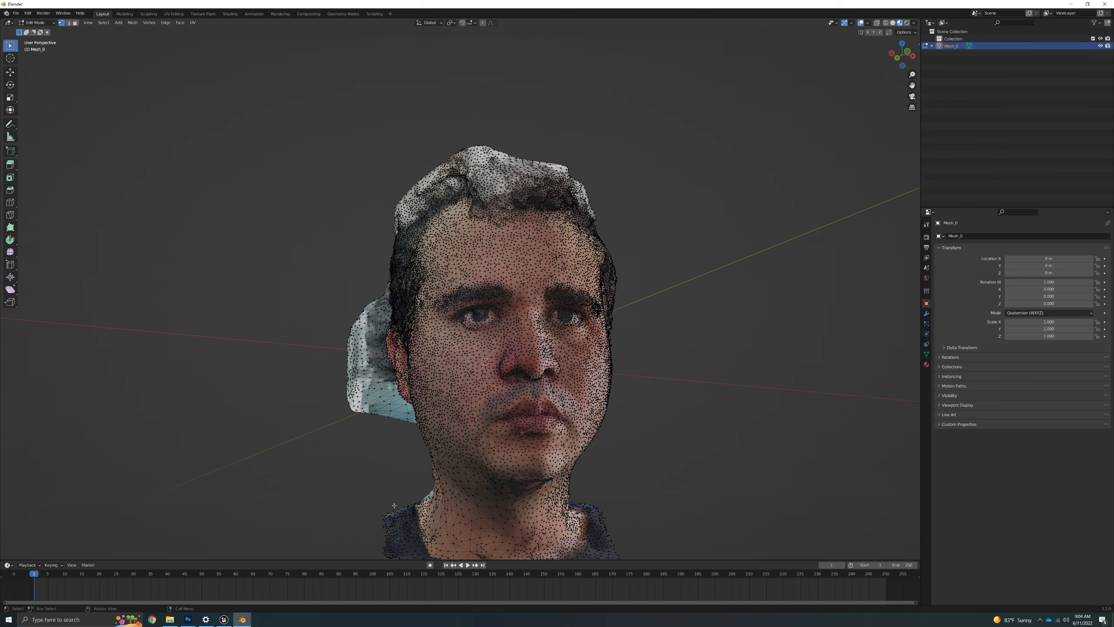
pyautogui.scroll(6, 393, 505)
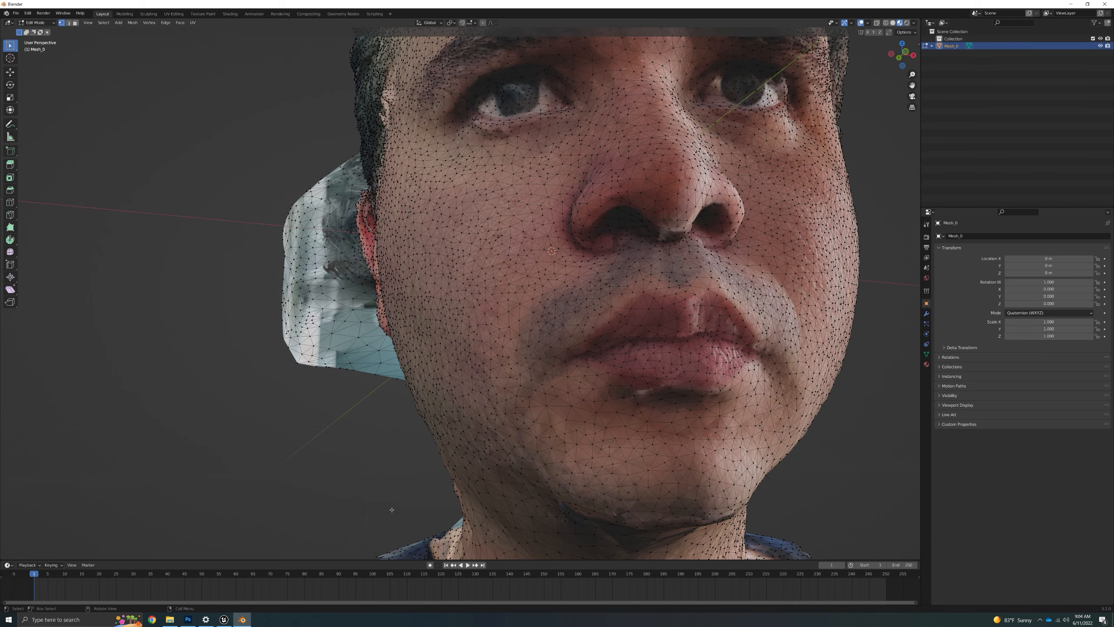
pyautogui.keyDown('shift'); pyautogui.moveTo(391, 510); pyautogui.dragTo(414, 412, button='middle'); pyautogui.keyUp('shift')
pyautogui.moveTo(384, 498); pyautogui.dragTo(393, 507)
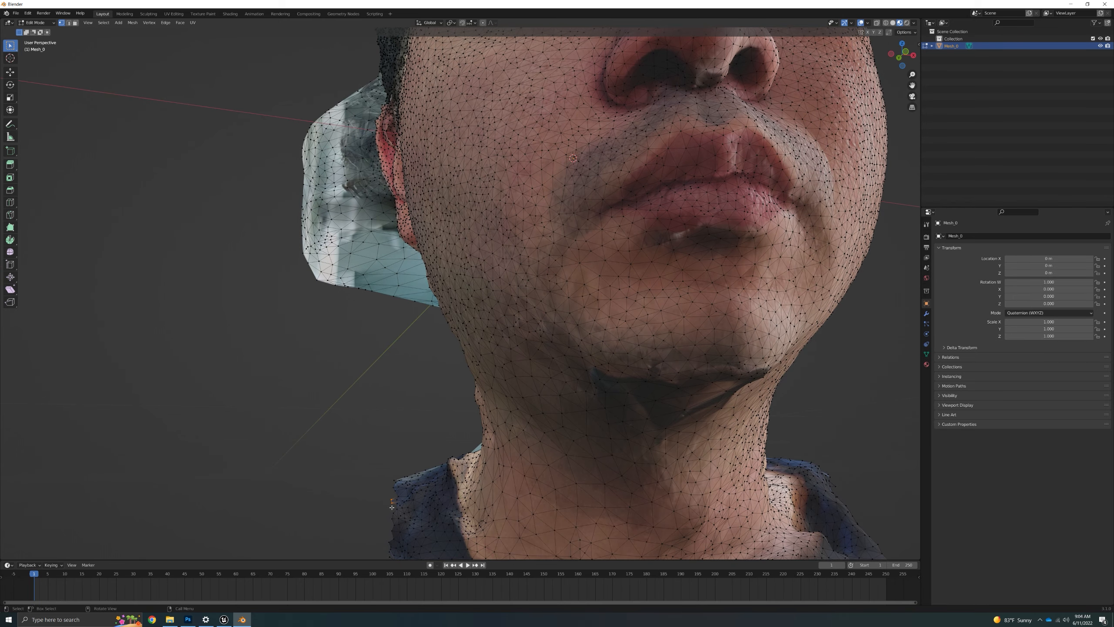
pyautogui.scroll(-4, 397, 478)
pyautogui.press('x')
pyautogui.click(400, 480)
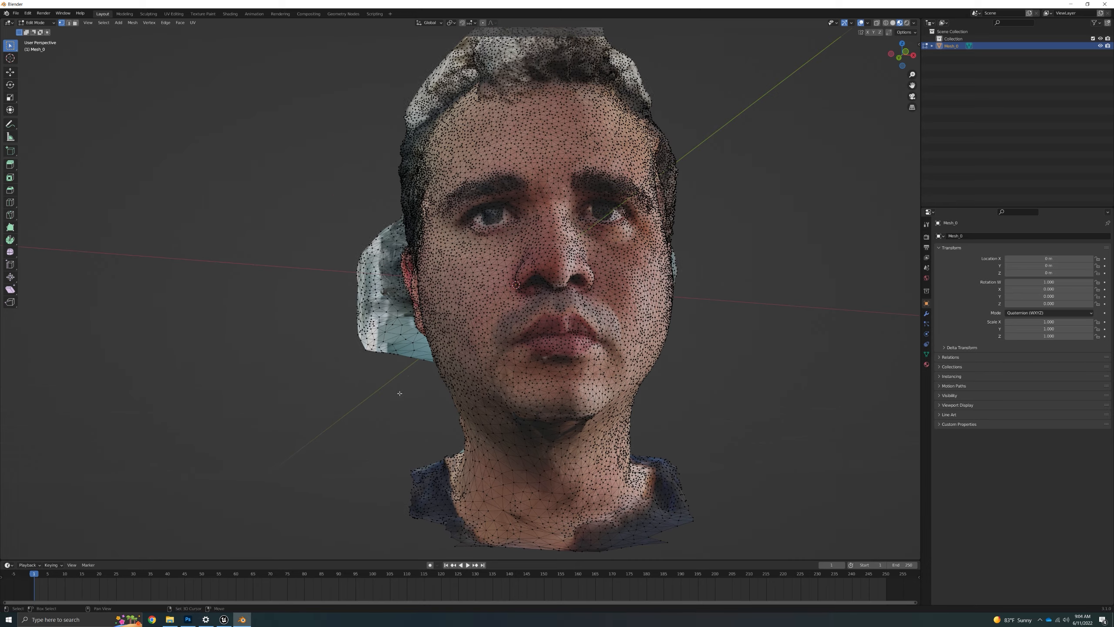
# - Check the trimmed head from both sides, and delete the outer vertices of the pale background flap behind the right ear
pyautogui.scroll(-3, 396, 438)
pyautogui.moveTo(396, 439); pyautogui.dragTo(591, 273, button='middle')
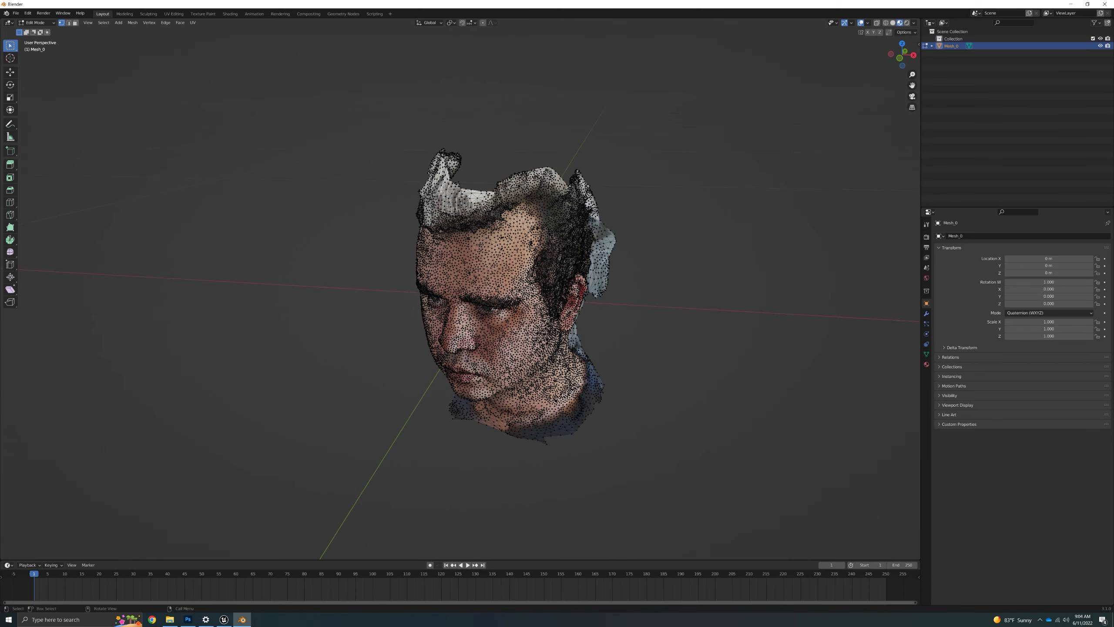
pyautogui.moveTo(526, 320); pyautogui.dragTo(491, 307, button='middle')
pyautogui.moveTo(393, 332); pyautogui.dragTo(407, 328, button='middle')
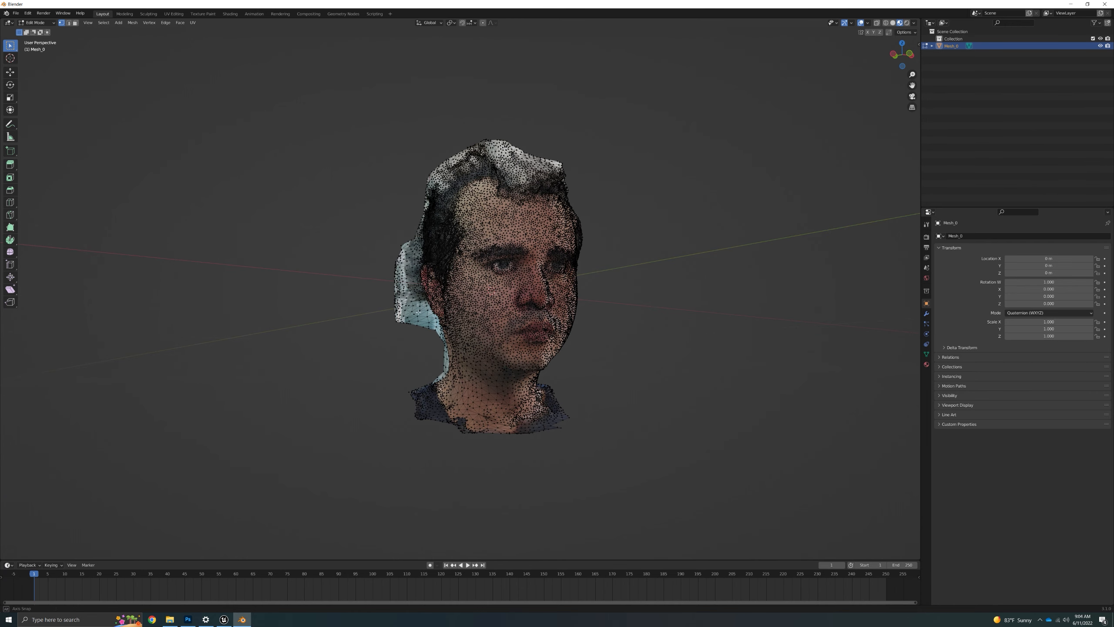
pyautogui.moveTo(419, 313); pyautogui.dragTo(453, 290, button='middle')
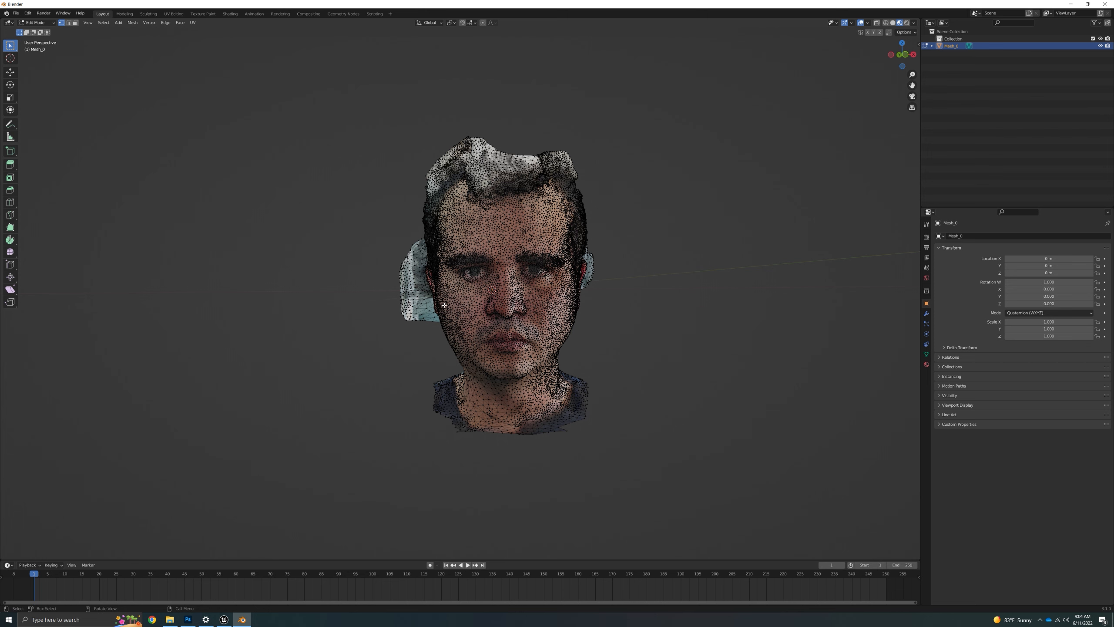
pyautogui.scroll(5, 374, 288)
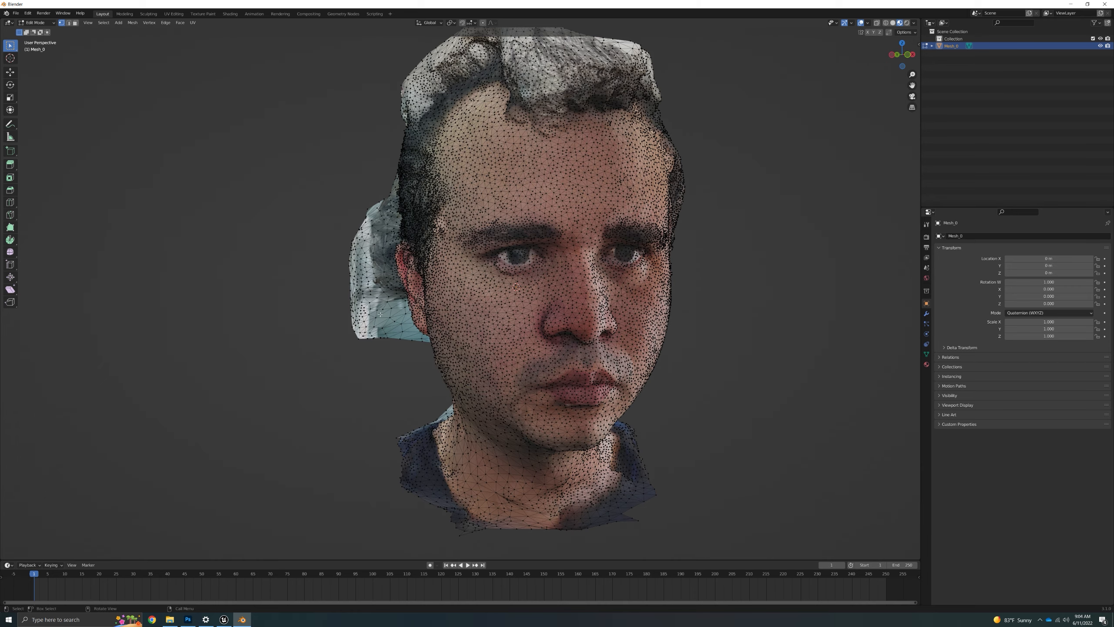
pyautogui.moveTo(411, 325); pyautogui.dragTo(396, 315, button='middle')
pyautogui.moveTo(365, 246); pyautogui.dragTo(423, 395)
pyautogui.press('x')
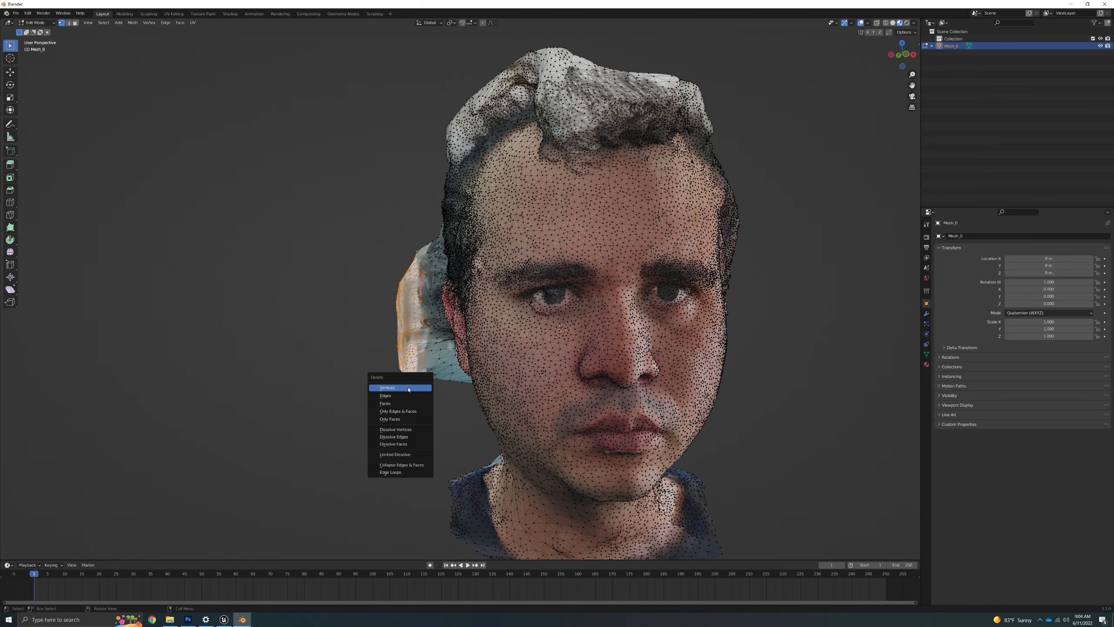
pyautogui.click(408, 389)
# - Delete the remaining upper tip and lower corner vertices of the flap behind the right ear
pyautogui.moveTo(408, 226); pyautogui.dragTo(441, 270)
pyautogui.press('x')
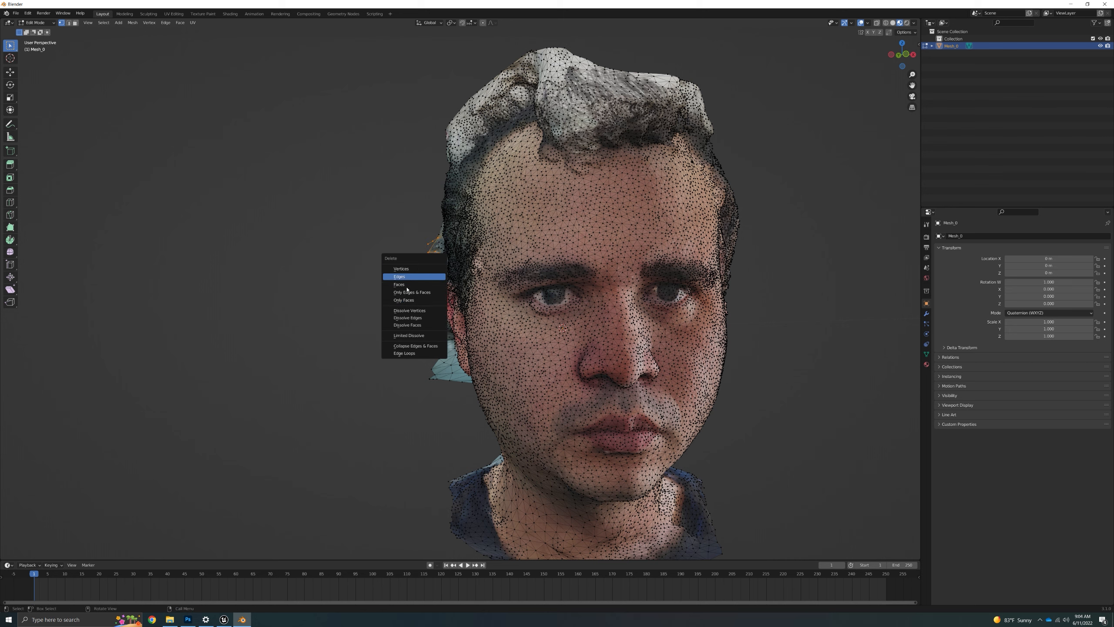
pyautogui.click(402, 269)
pyautogui.moveTo(420, 341); pyautogui.dragTo(441, 382)
pyautogui.press('x')
pyautogui.click(440, 382)
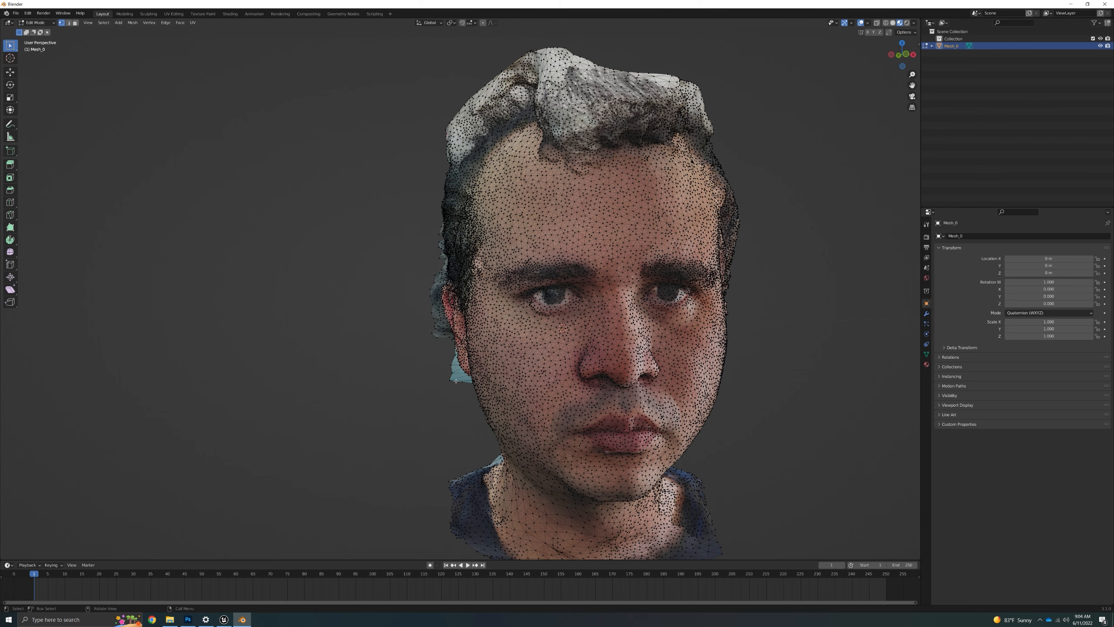
# - From a side view, delete the leftover vertices protruding from the back of the head behind the right ear
pyautogui.moveTo(717, 311); pyautogui.dragTo(719, 268, button='middle')
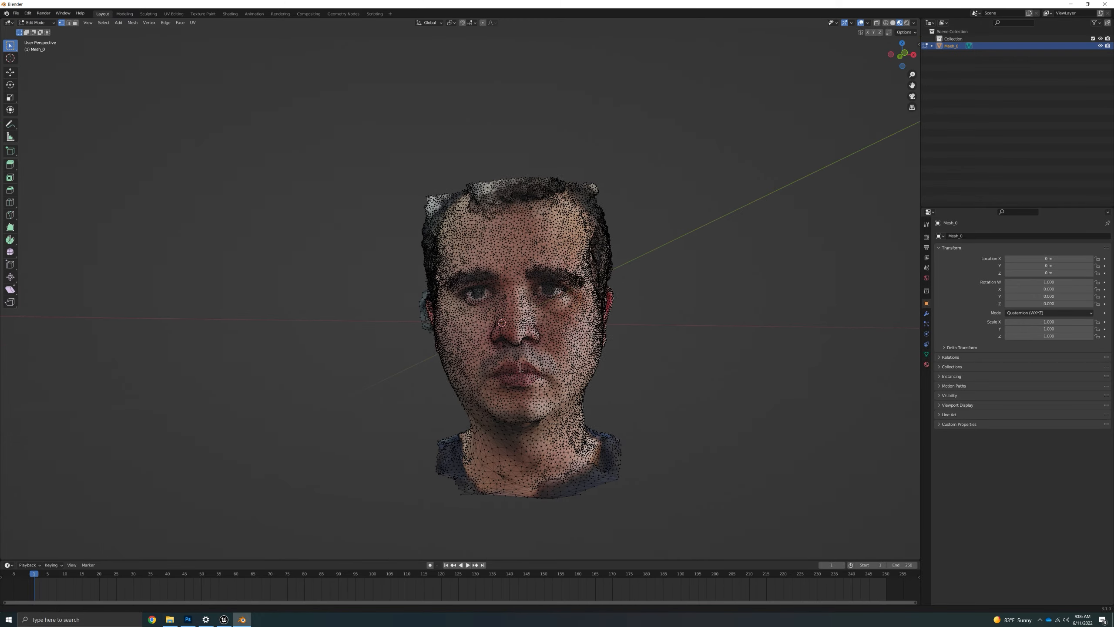
pyautogui.moveTo(500, 373); pyautogui.dragTo(504, 370, button='middle')
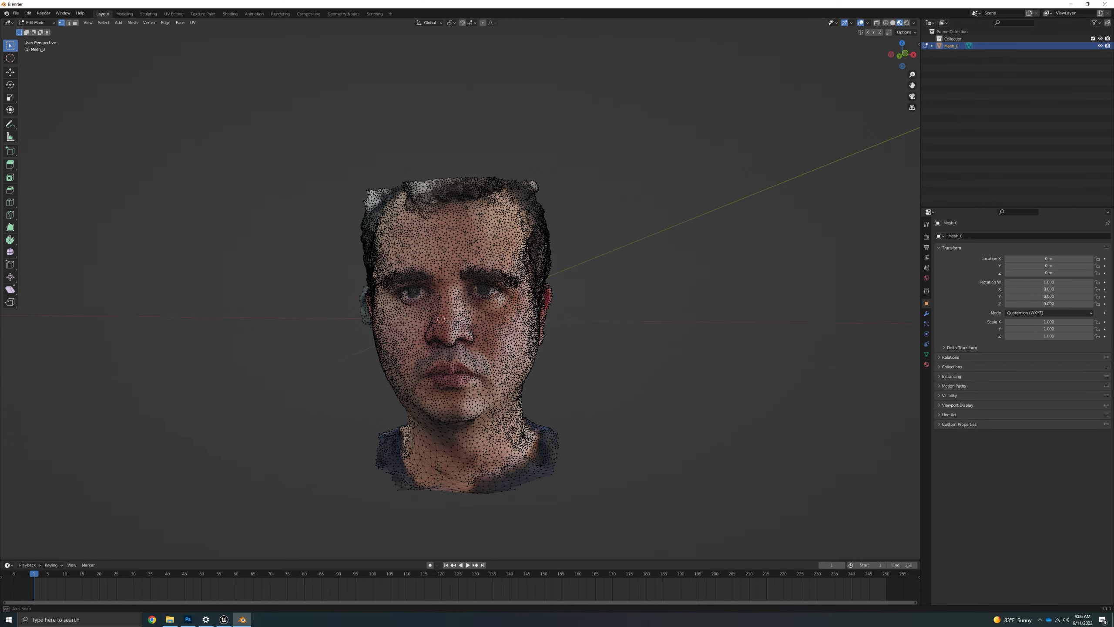
pyautogui.moveTo(603, 319)
pyautogui.mouseDown(button='middle')
pyautogui.moveTo(504, 321)
pyautogui.moveTo(604, 320)
pyautogui.mouseUp(button='middle')
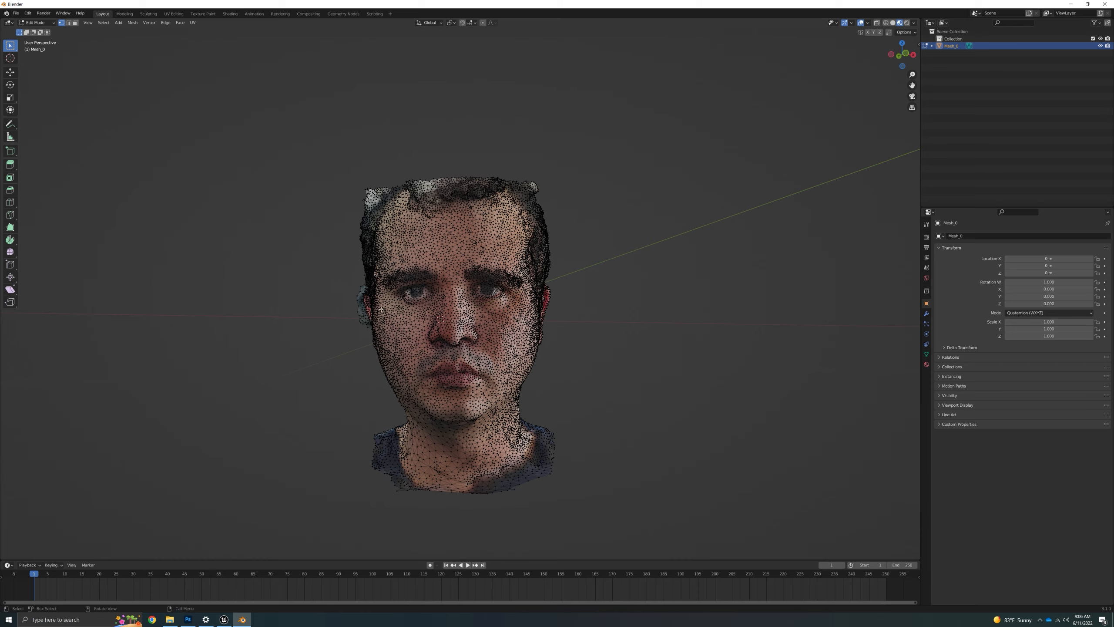
pyautogui.scroll(4, 382, 310)
pyautogui.moveTo(386, 312); pyautogui.dragTo(448, 326, button='middle')
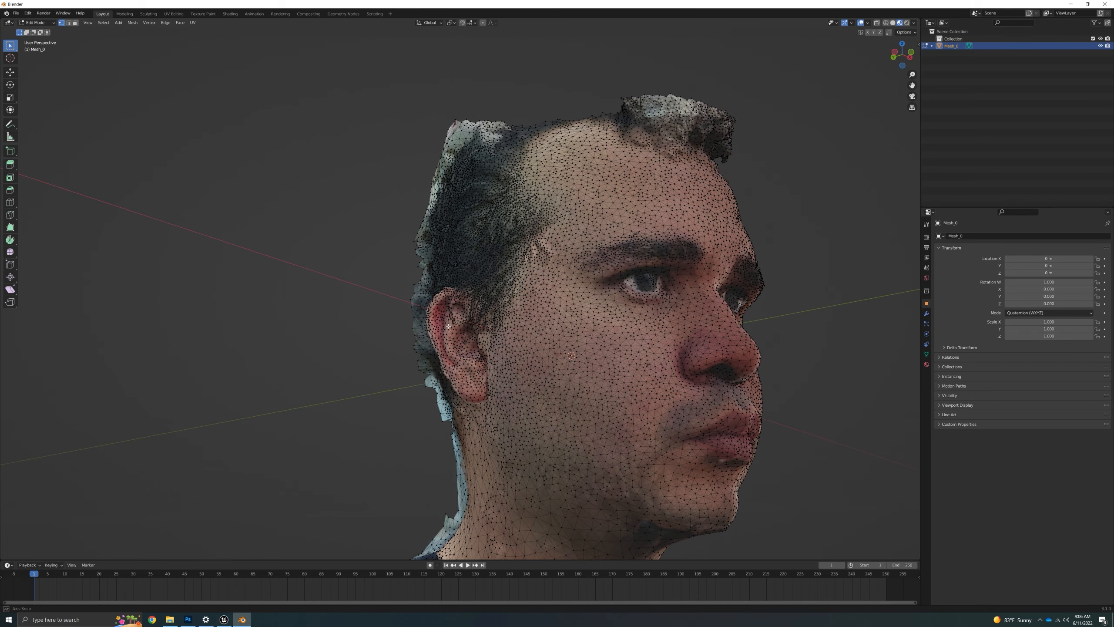
pyautogui.moveTo(358, 266); pyautogui.dragTo(423, 353)
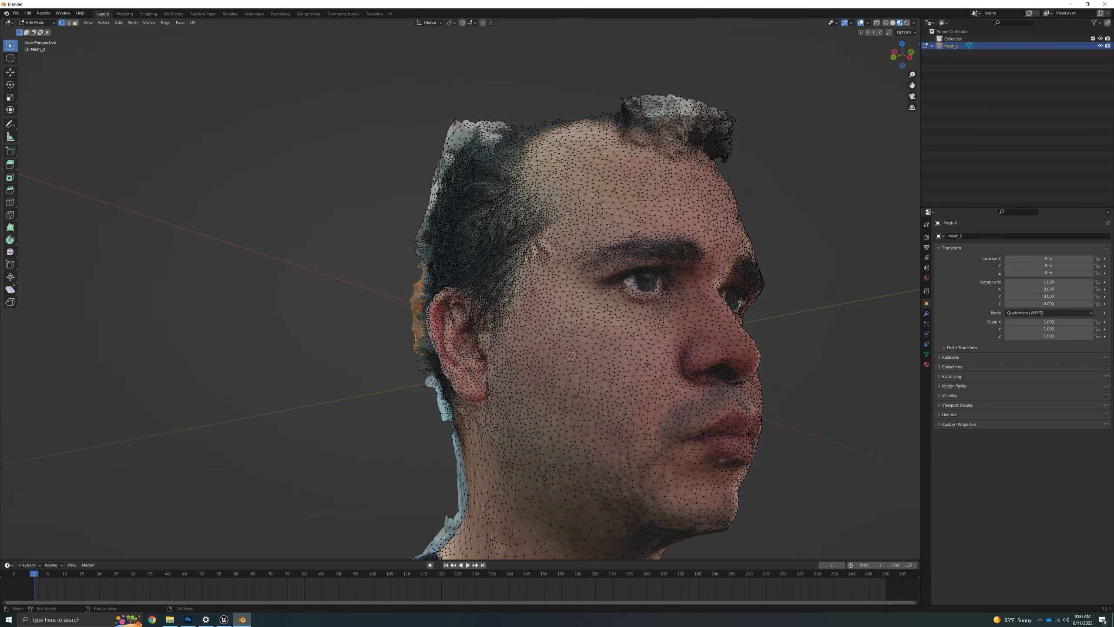
pyautogui.press('x')
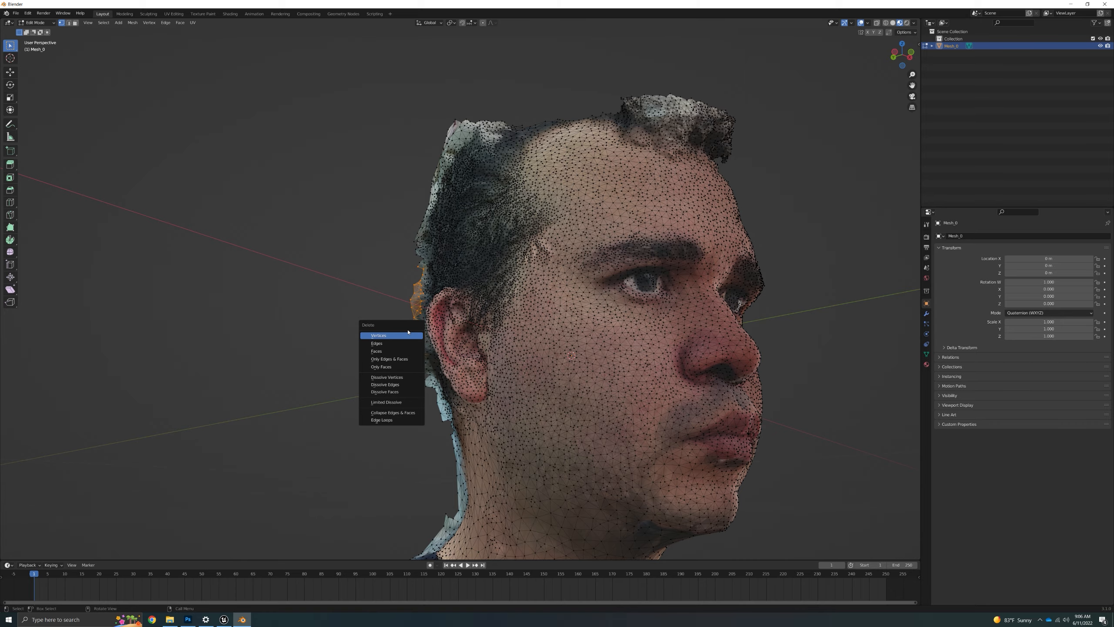
pyautogui.click(410, 335)
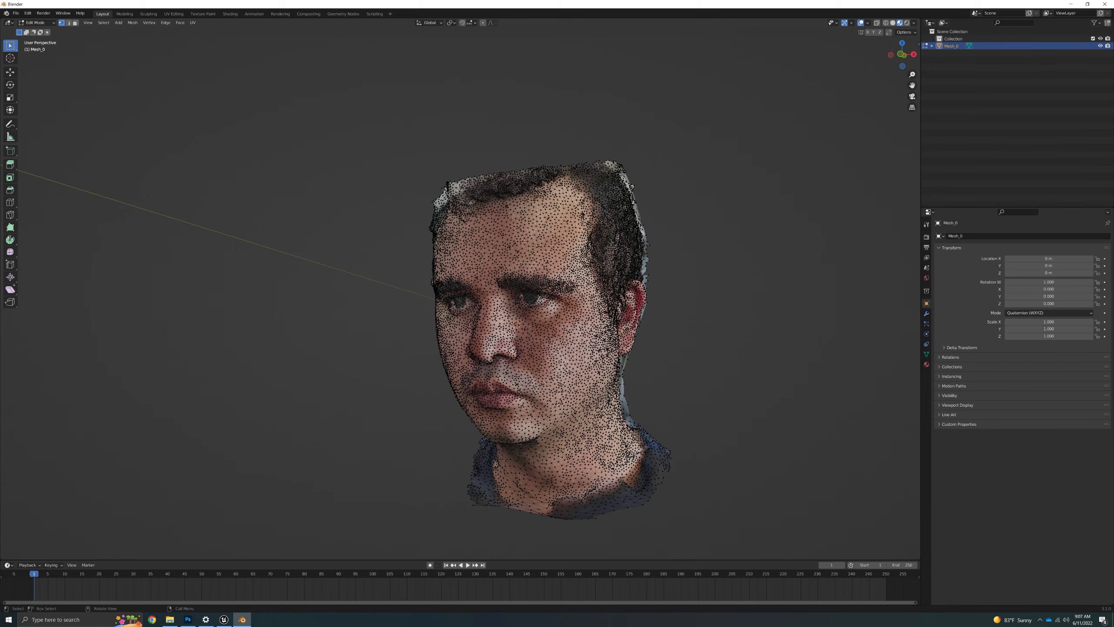
# - Examine the trimmed head from the front and both sides for leftover stray geometry
pyautogui.moveTo(526, 344); pyautogui.dragTo(492, 333, button='middle')
pyautogui.scroll(2, 576, 337)
pyautogui.scroll(-1, 525, 346)
pyautogui.scroll(-2, 492, 332)
pyautogui.scroll(2, 493, 333)
pyautogui.keyDown('shift'); pyautogui.moveTo(557, 362); pyautogui.dragTo(508, 369, button='middle'); pyautogui.keyUp('shift')
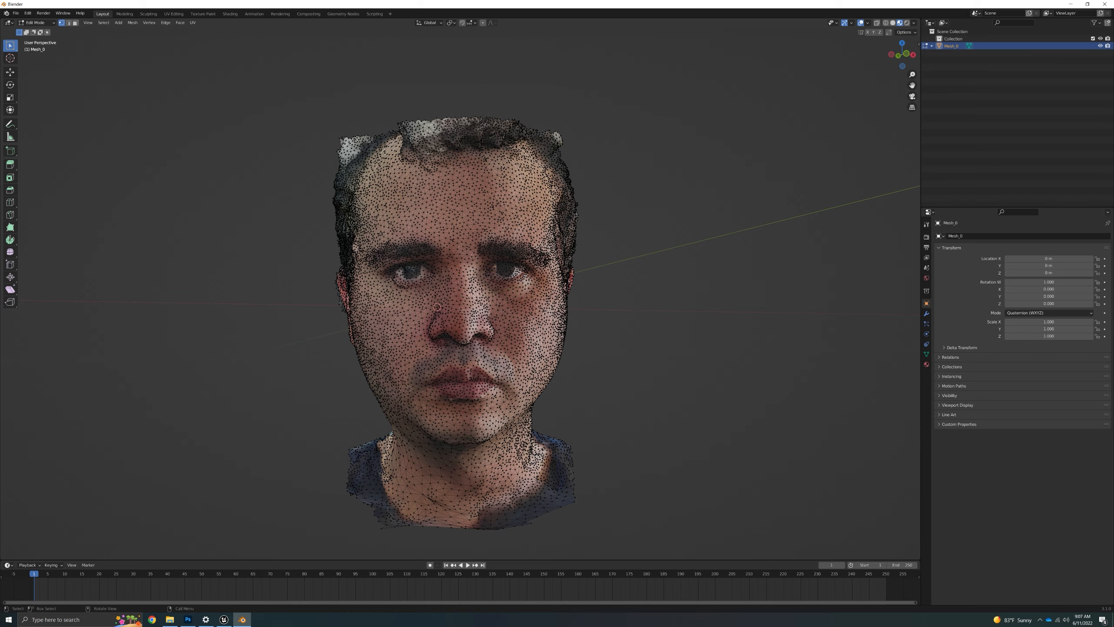
pyautogui.moveTo(349, 361); pyautogui.dragTo(369, 283, button='middle')
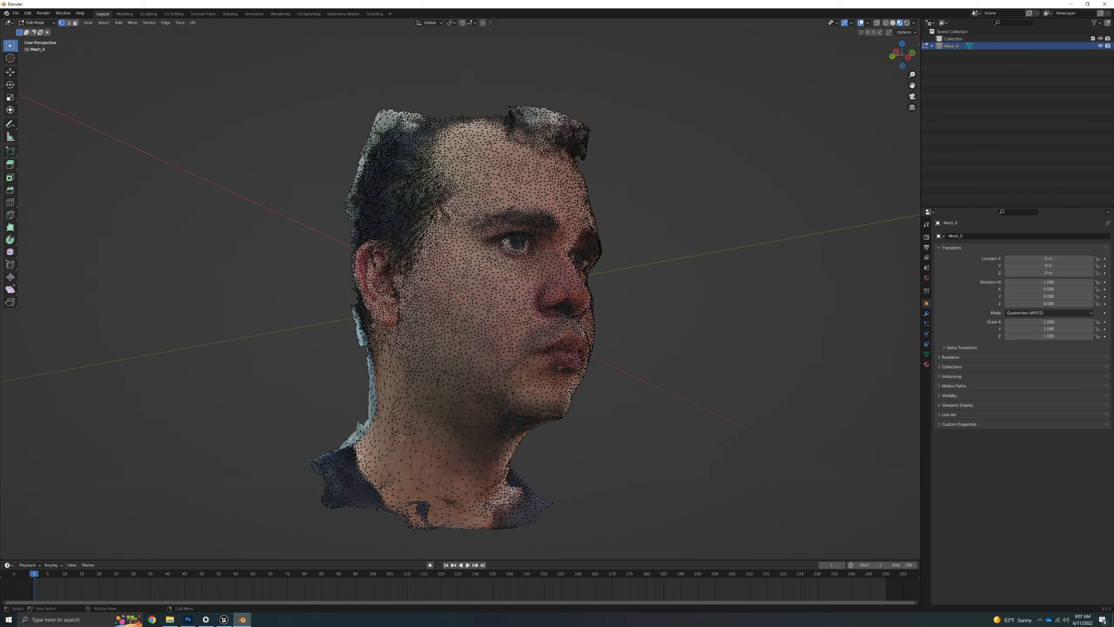
pyautogui.moveTo(373, 325); pyautogui.dragTo(441, 465, button='middle')
pyautogui.scroll(-2, 452, 358)
pyautogui.scroll(1, 452, 358)
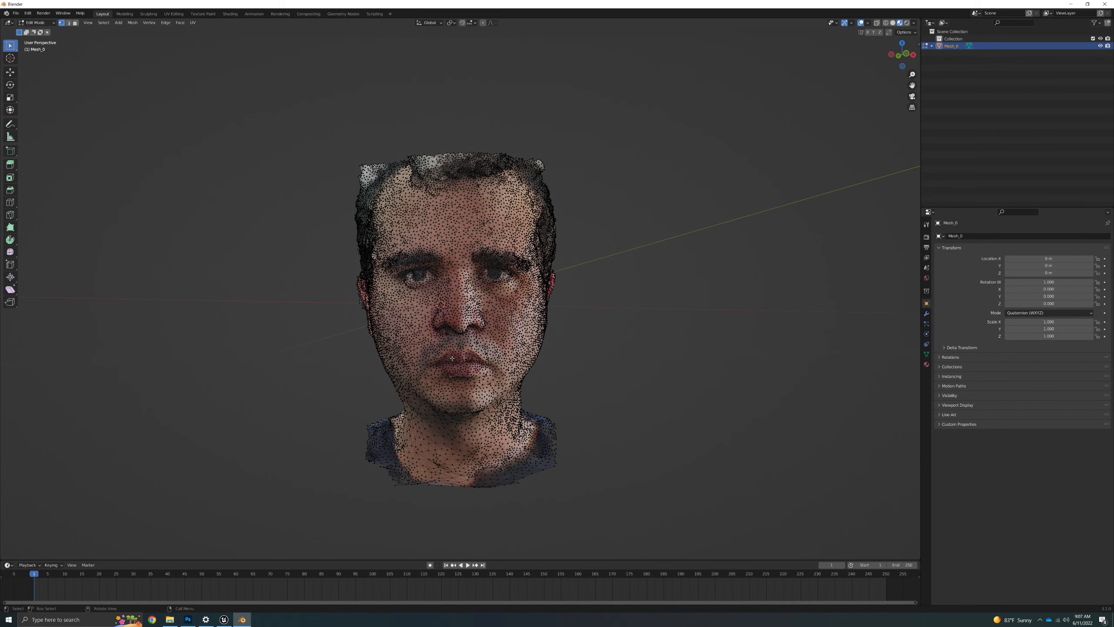
pyautogui.scroll(-1, 455, 382)
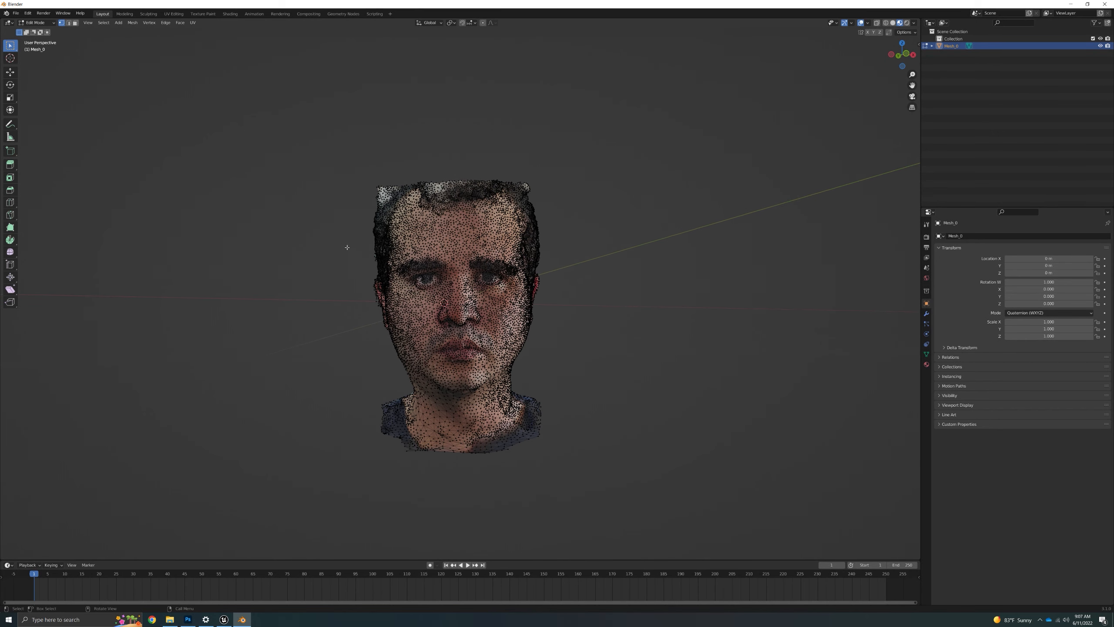
# - Return to Object Mode and delete the empty Collection, keeping the head mesh in the scene
pyautogui.click(41, 23)
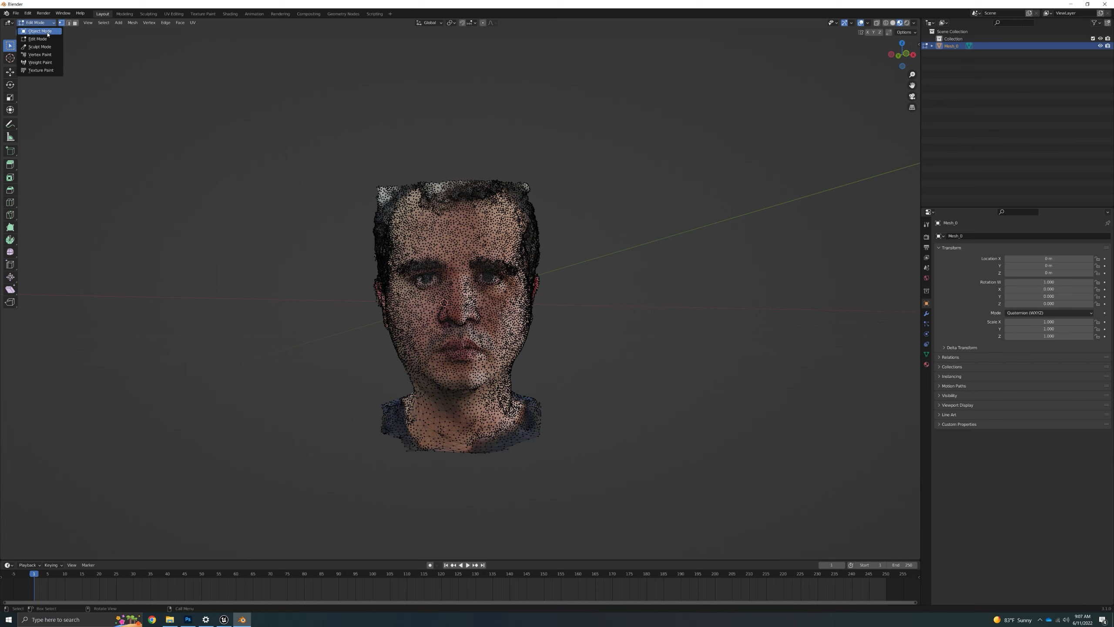
pyautogui.click(46, 32)
pyautogui.moveTo(284, 257); pyautogui.dragTo(302, 285, button='middle')
pyautogui.click(303, 285)
pyautogui.click(1002, 40)
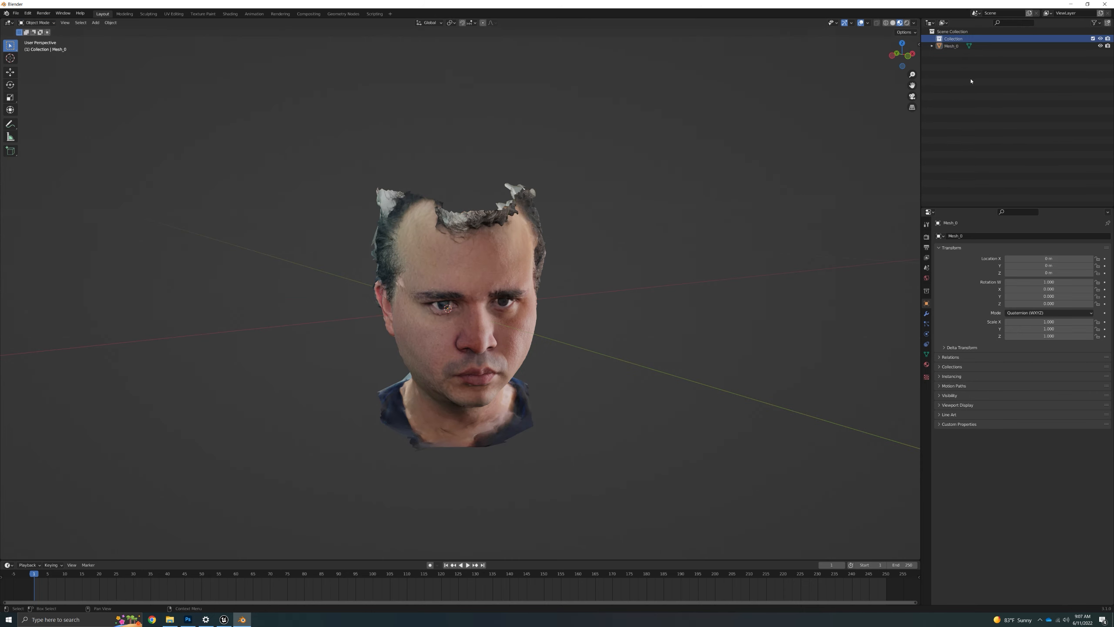
pyautogui.press('Delete')
pyautogui.click(496, 263)
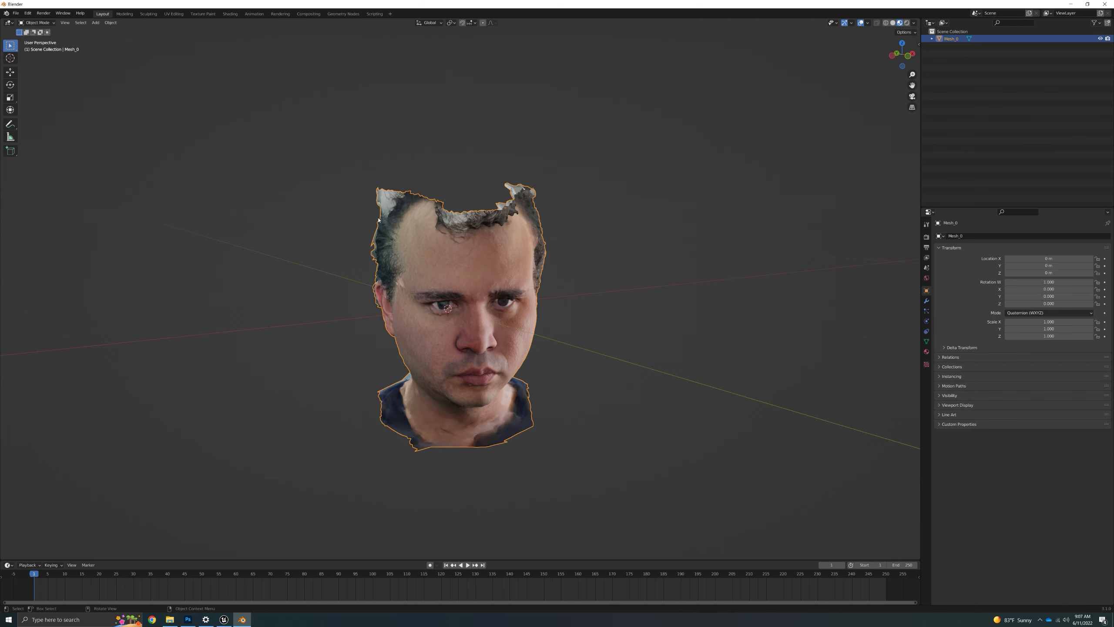
pyautogui.click(673, 274)
# - Start an FBX export to the Short Film folder and name the file Scanhead_2.fbx
pyautogui.click(15, 13)
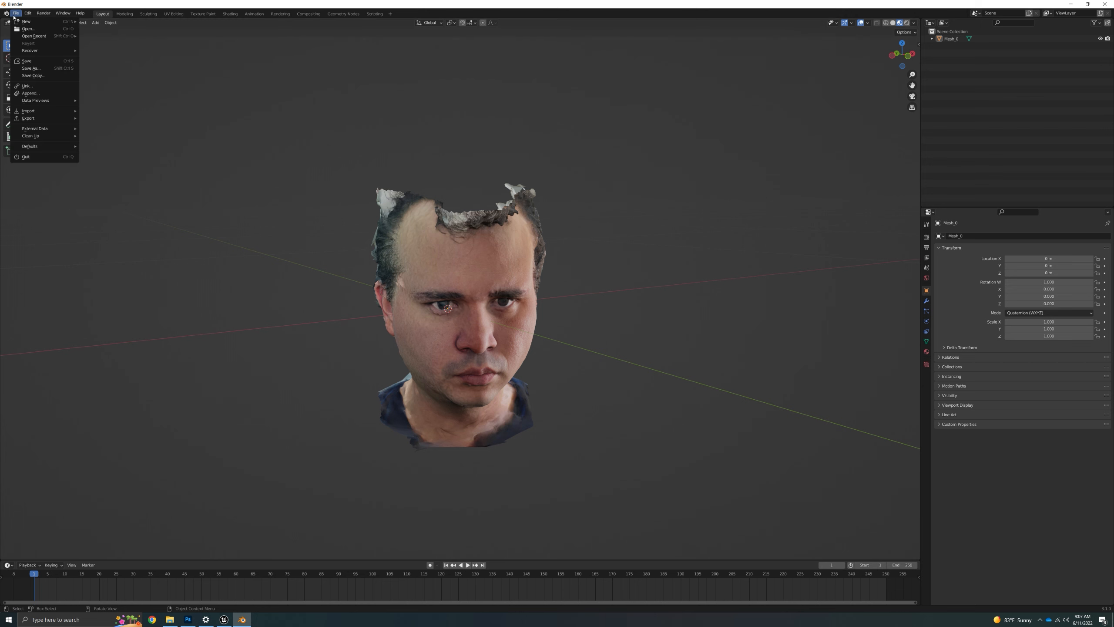
pyautogui.moveTo(28, 118)
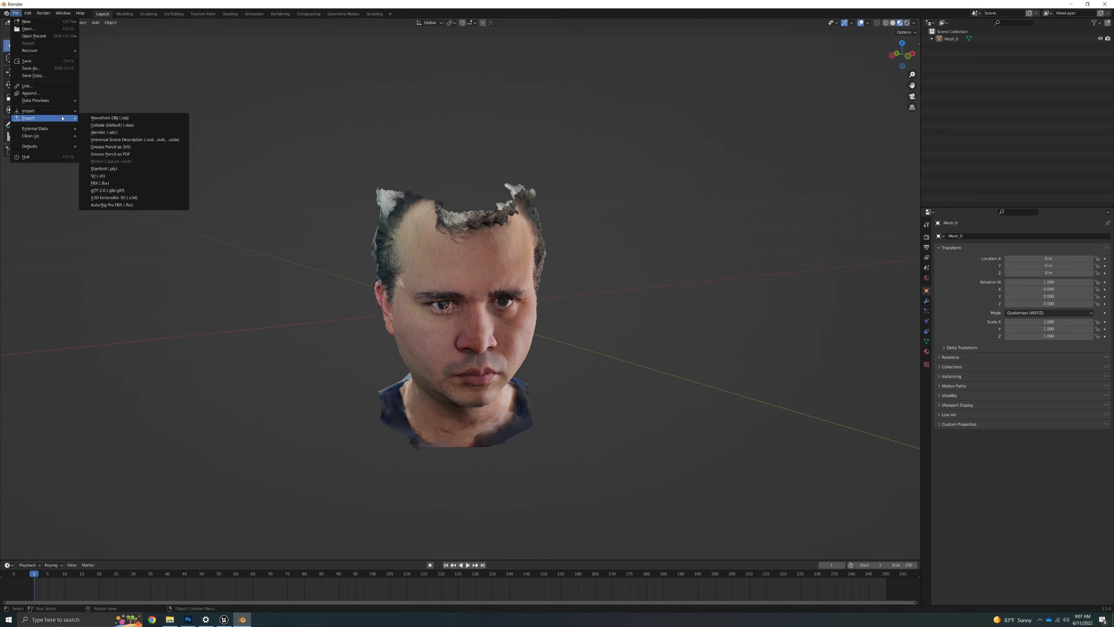
pyautogui.click(98, 183)
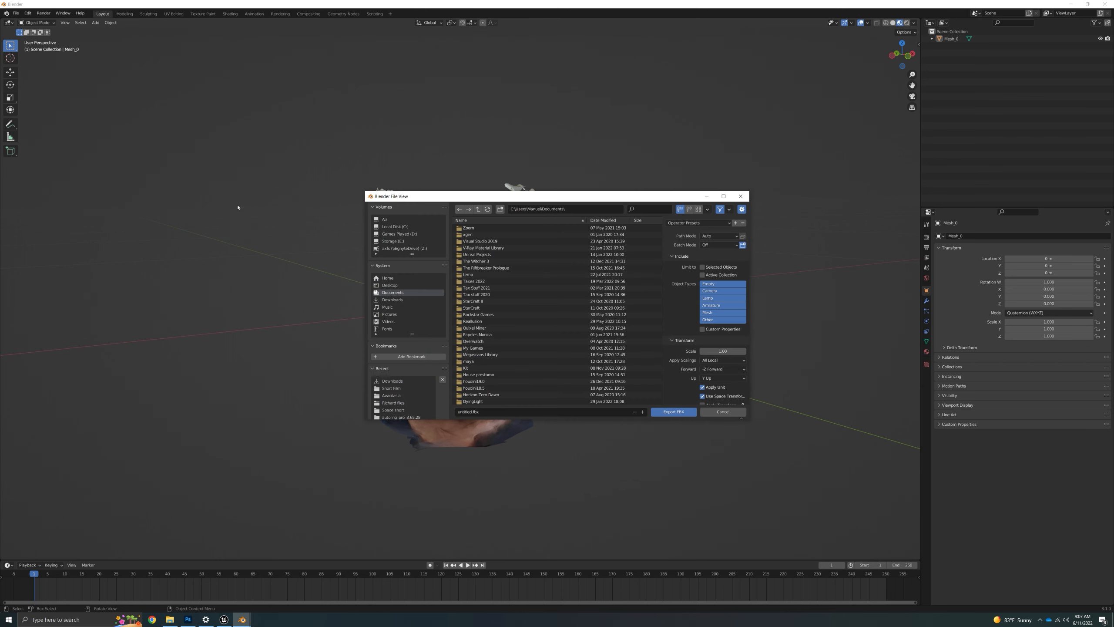
pyautogui.click(388, 220)
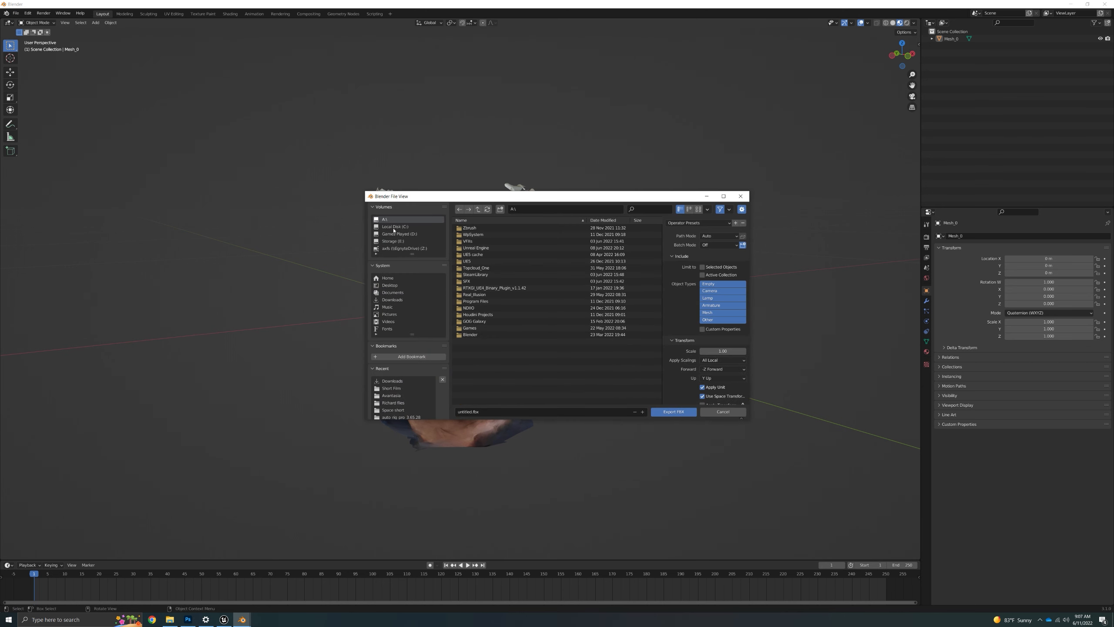
pyautogui.doubleClick(479, 248)
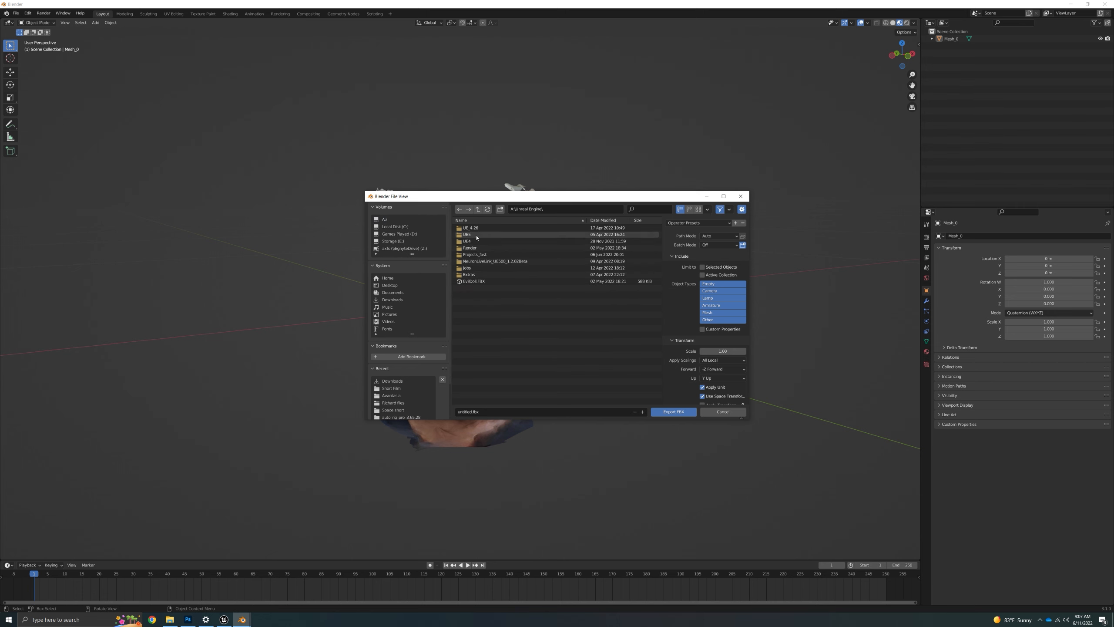
pyautogui.click(390, 387)
pyautogui.click(488, 411)
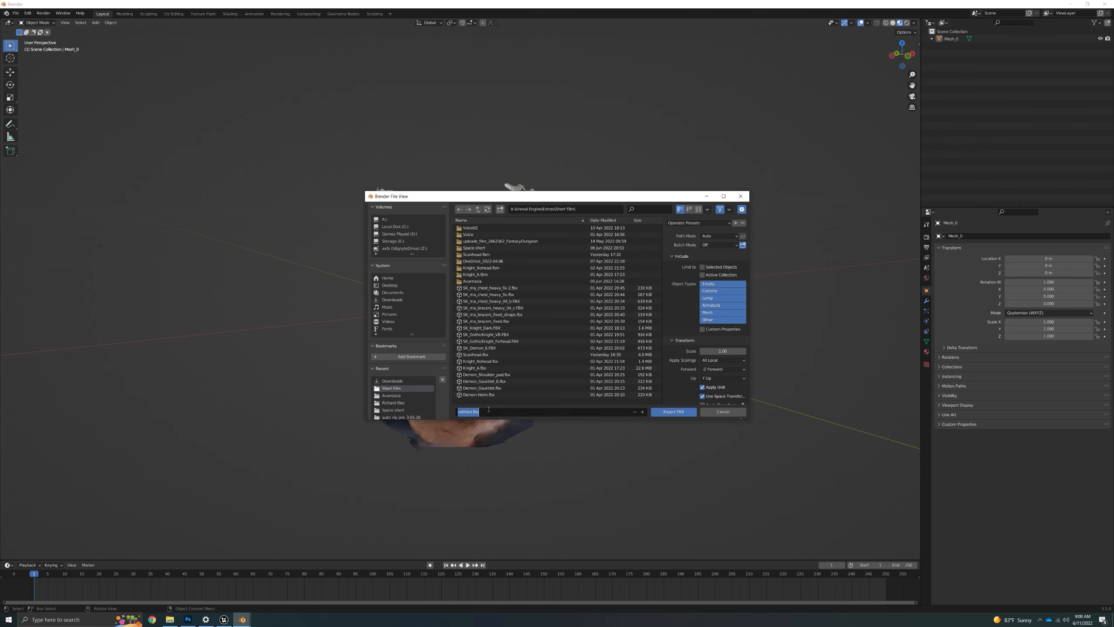
pyautogui.click(482, 355)
pyautogui.click(481, 411)
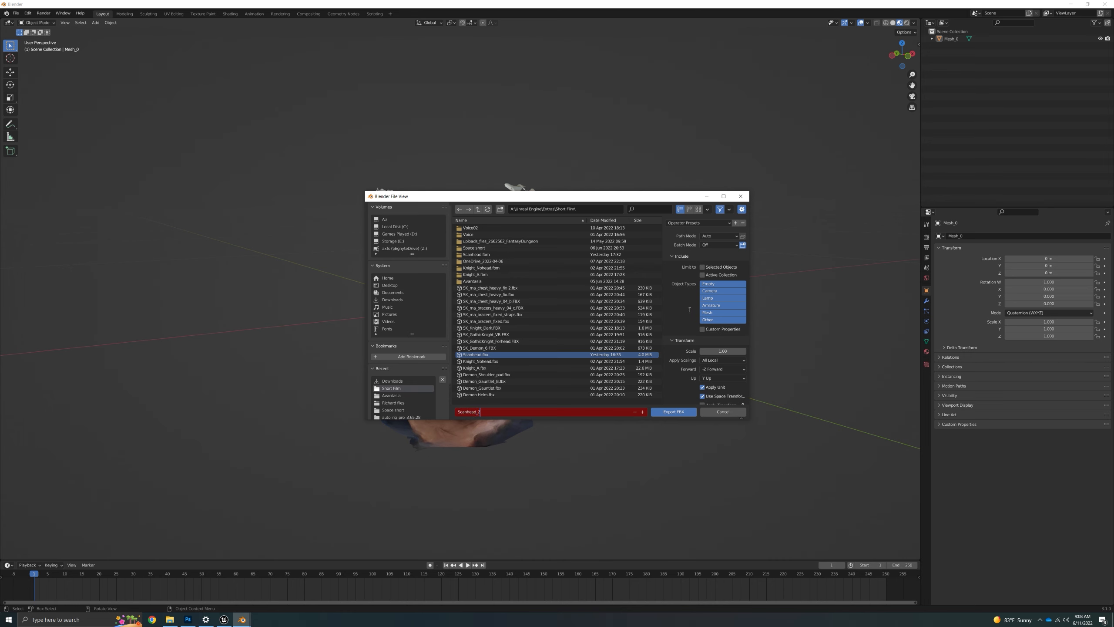
pyautogui.click(689, 310)
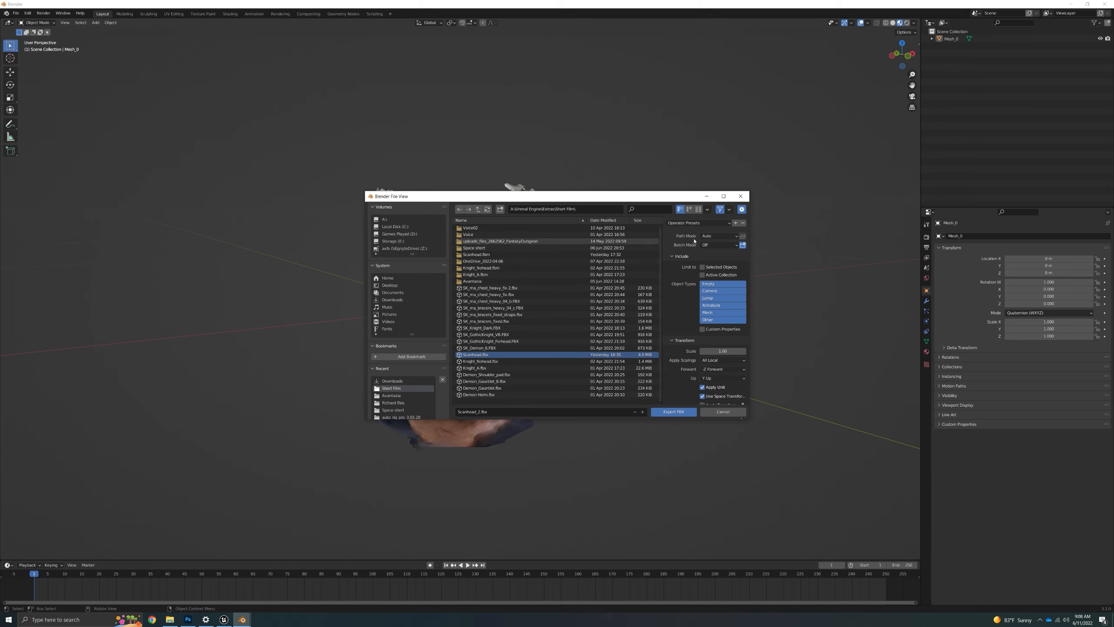
# - Set the export's path mode to Copy with embedded textures
pyautogui.click(719, 236)
pyautogui.click(715, 286)
pyautogui.moveTo(658, 196); pyautogui.dragTo(855, 370)
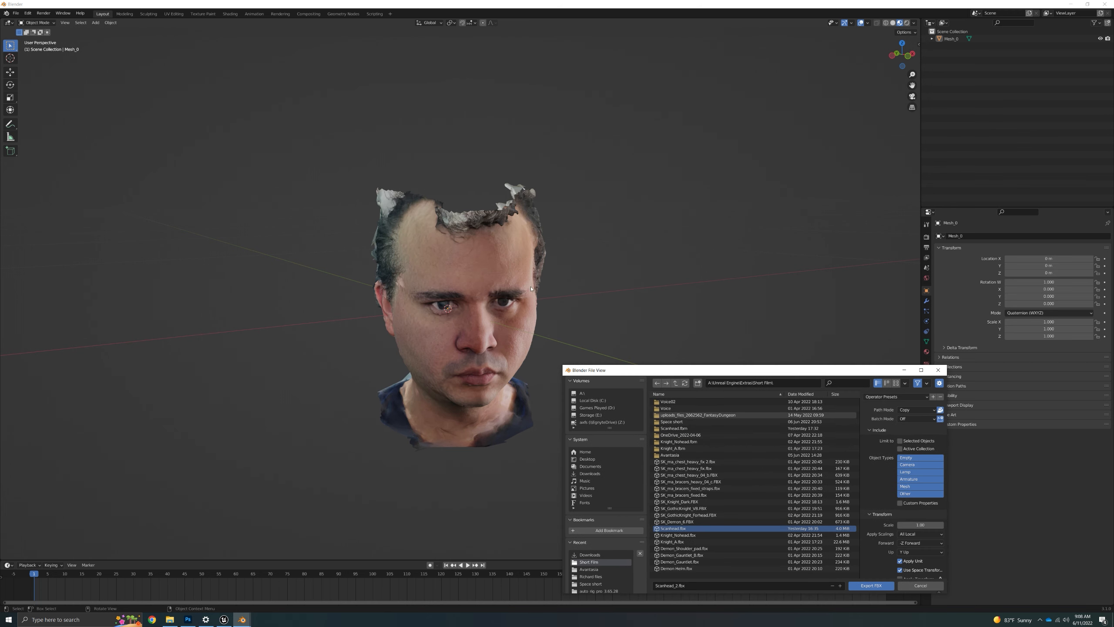
pyautogui.moveTo(737, 372); pyautogui.dragTo(504, 352)
pyautogui.moveTo(613, 355); pyautogui.dragTo(517, 265)
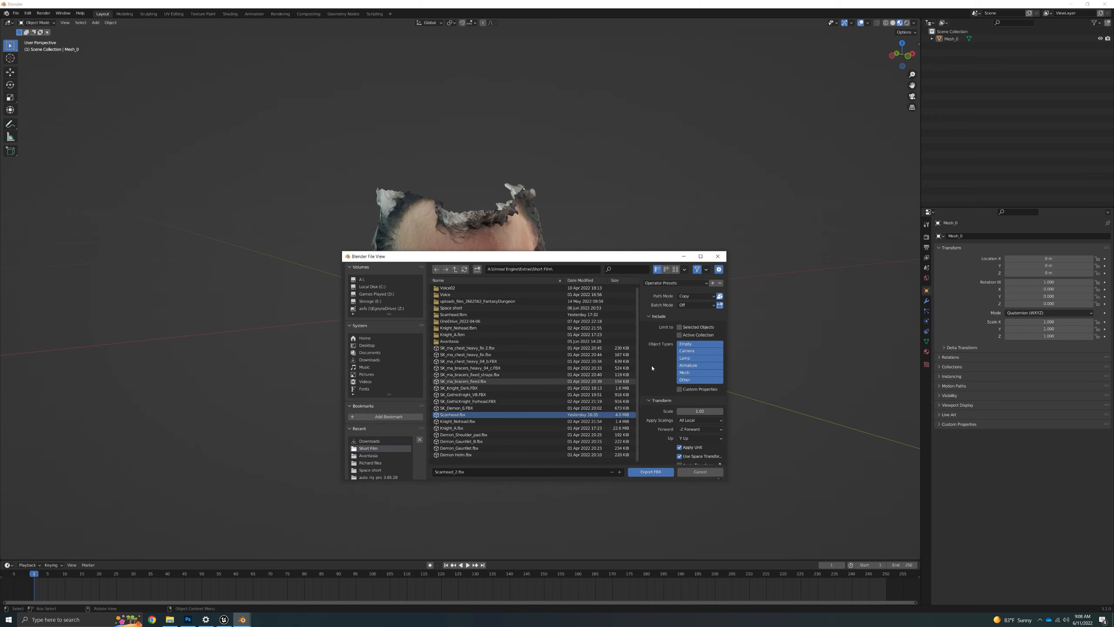
# - Limit the exported object types to Armature and Mesh, and set the geometry smoothing to Face
pyautogui.click(689, 373)
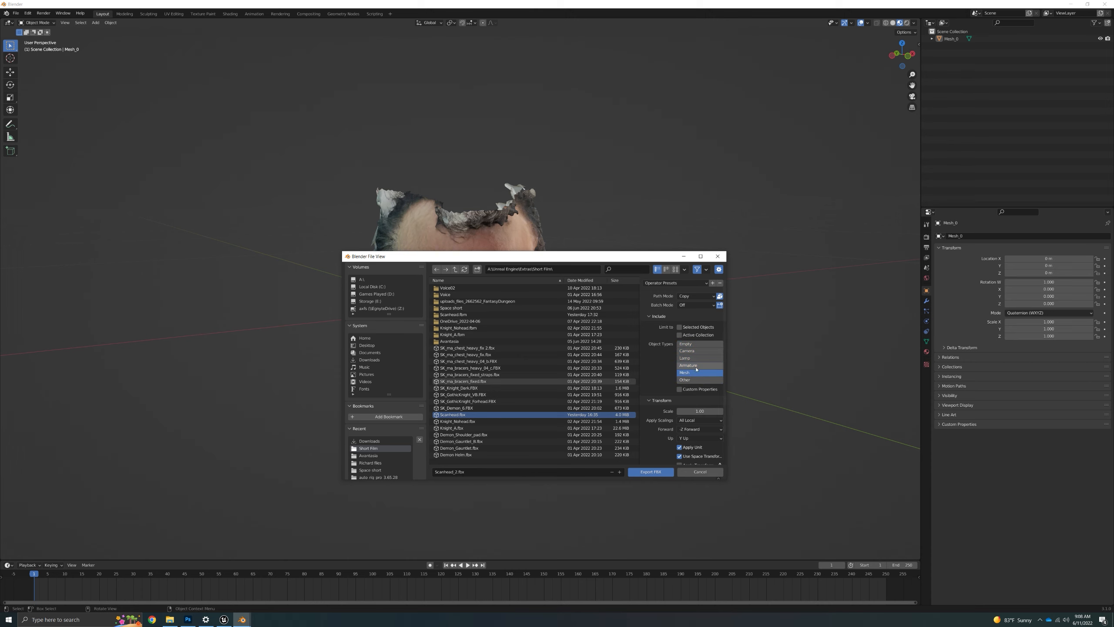
pyautogui.scroll(-3, 684, 381)
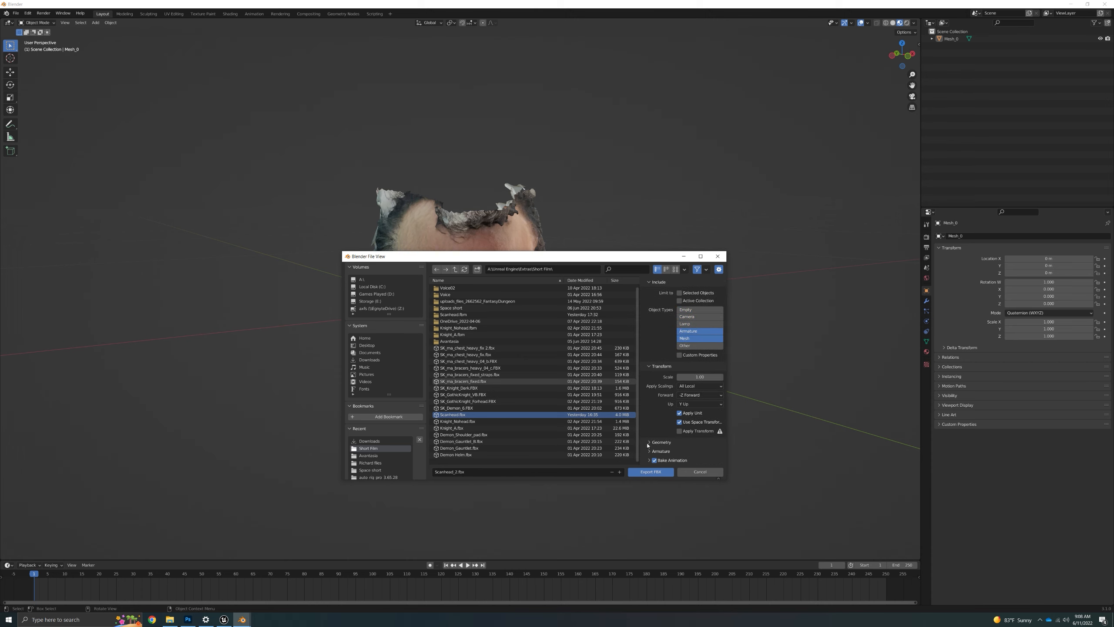
pyautogui.click(648, 442)
pyautogui.click(697, 452)
pyautogui.click(684, 438)
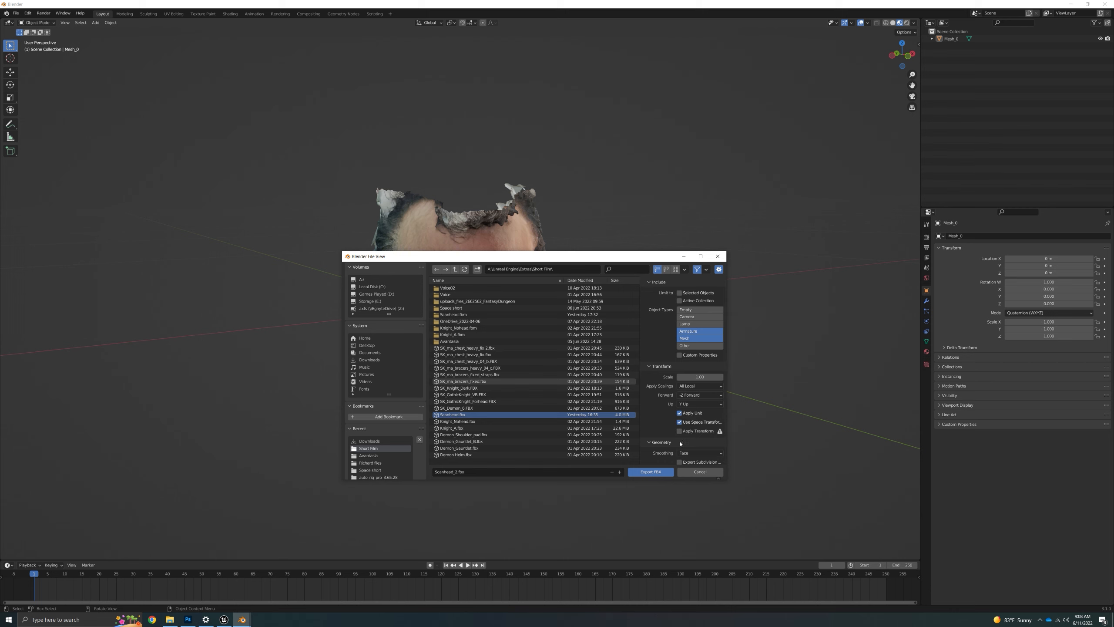
# - Disable Bake Animation and export the head as FBX
pyautogui.scroll(-2, 680, 444)
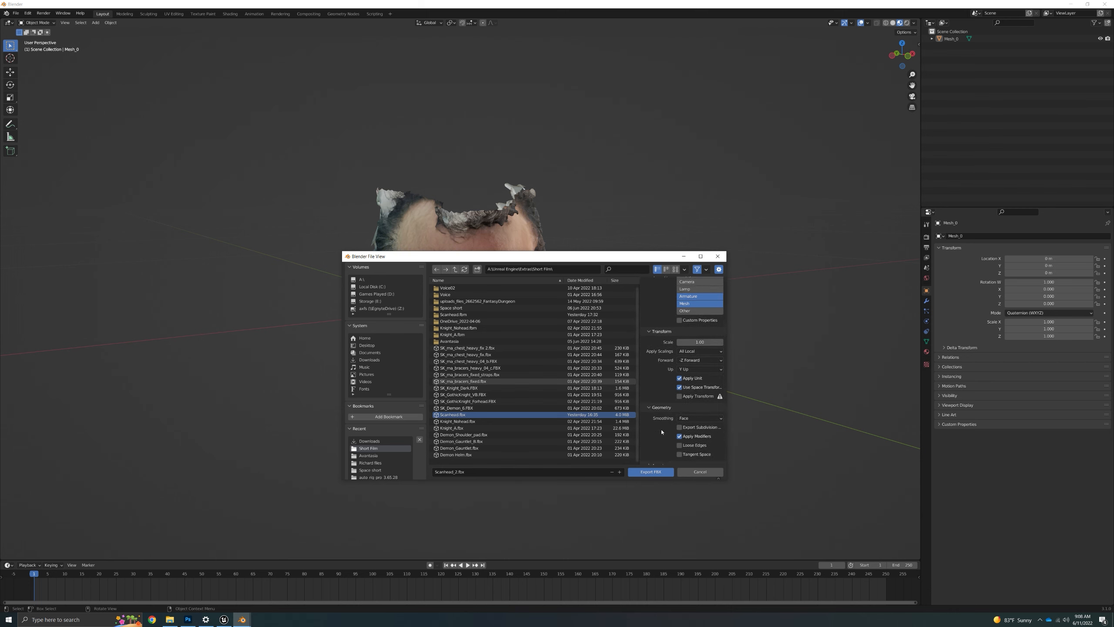
pyautogui.scroll(-1, 662, 439)
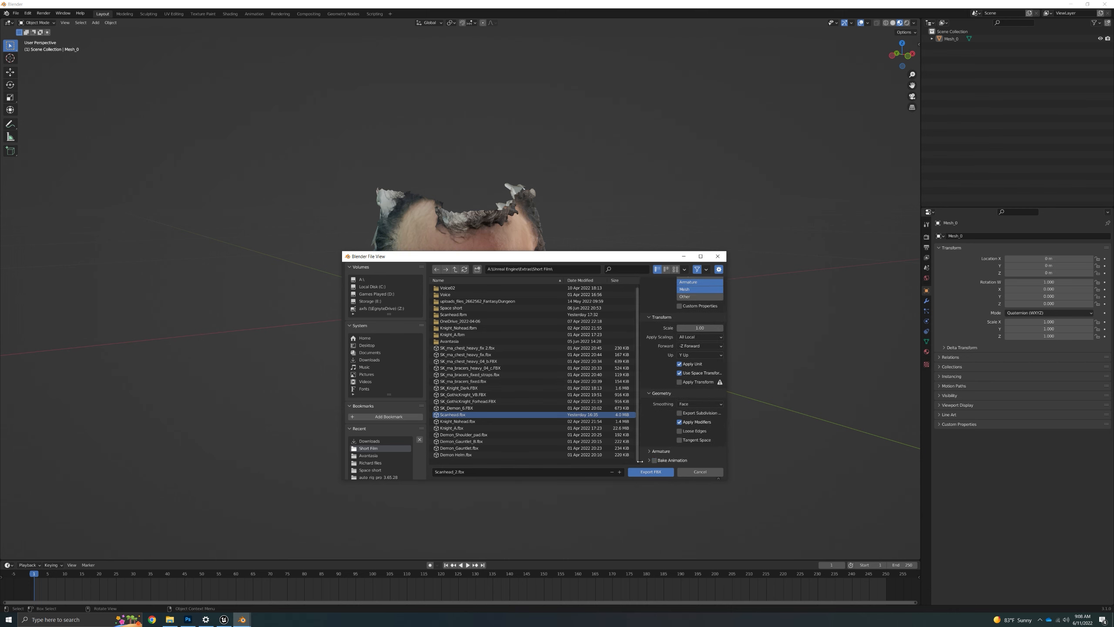
pyautogui.scroll(3, 657, 434)
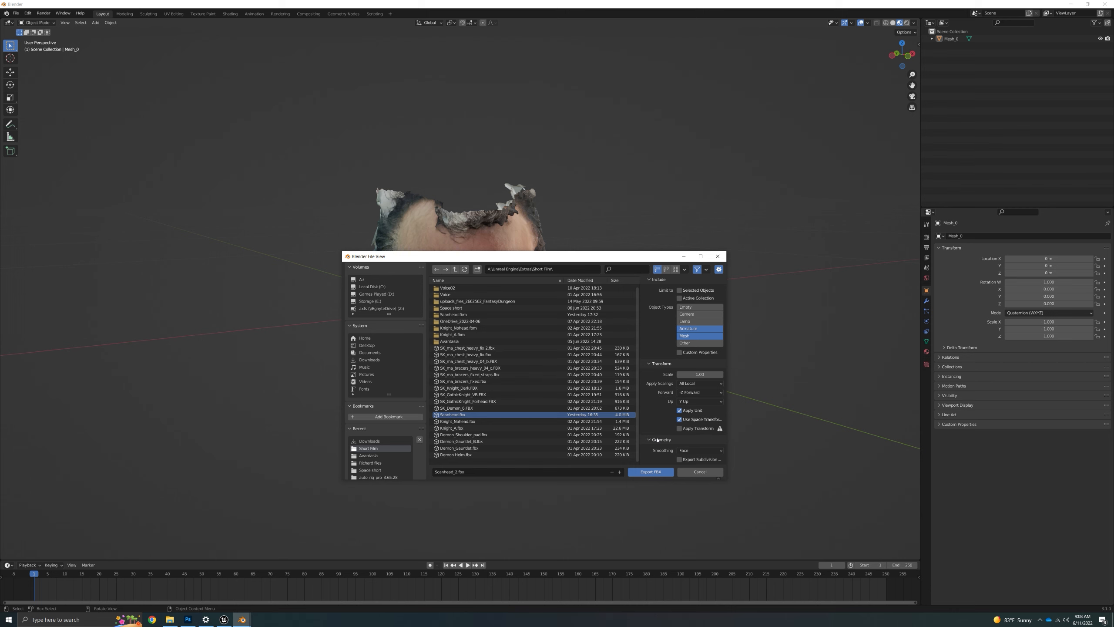
pyautogui.moveTo(604, 258); pyautogui.dragTo(624, 269)
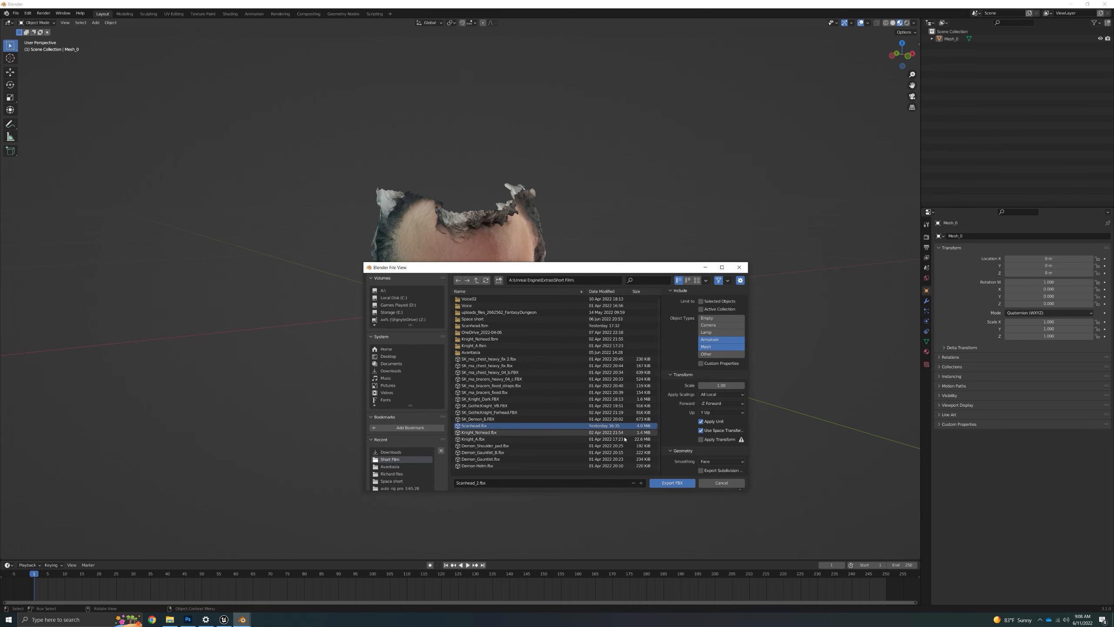
pyautogui.click(673, 483)
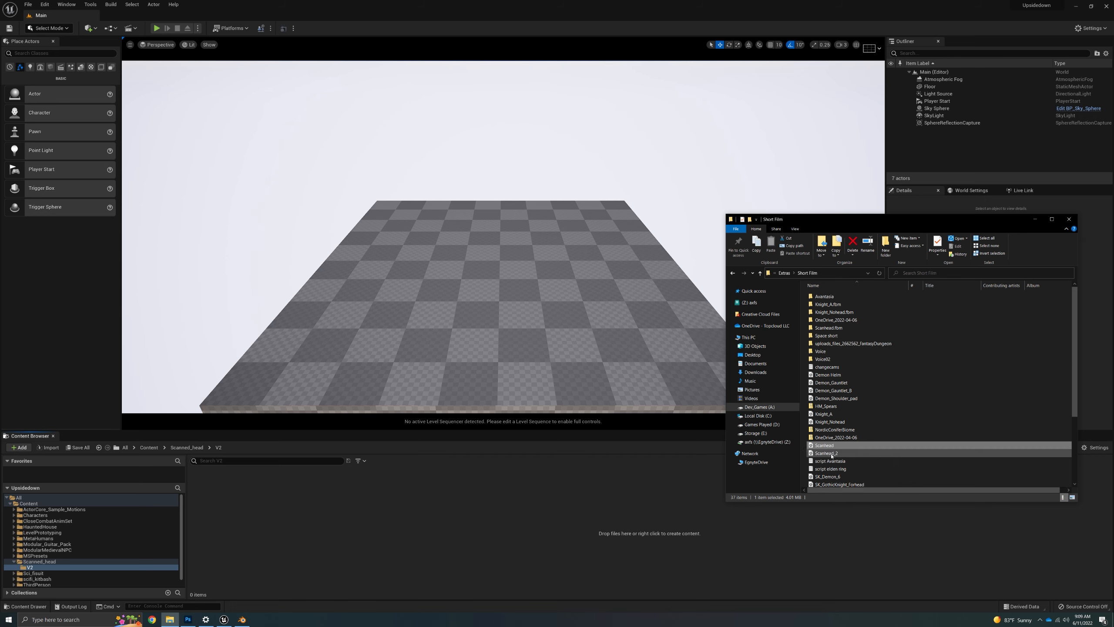
# - Switch to Unreal Engine, import all of Scanhead_2 into the Scanned_head/V2 folder as a static mesh, and close the message log
pyautogui.moveTo(832, 456); pyautogui.dragTo(534, 540)
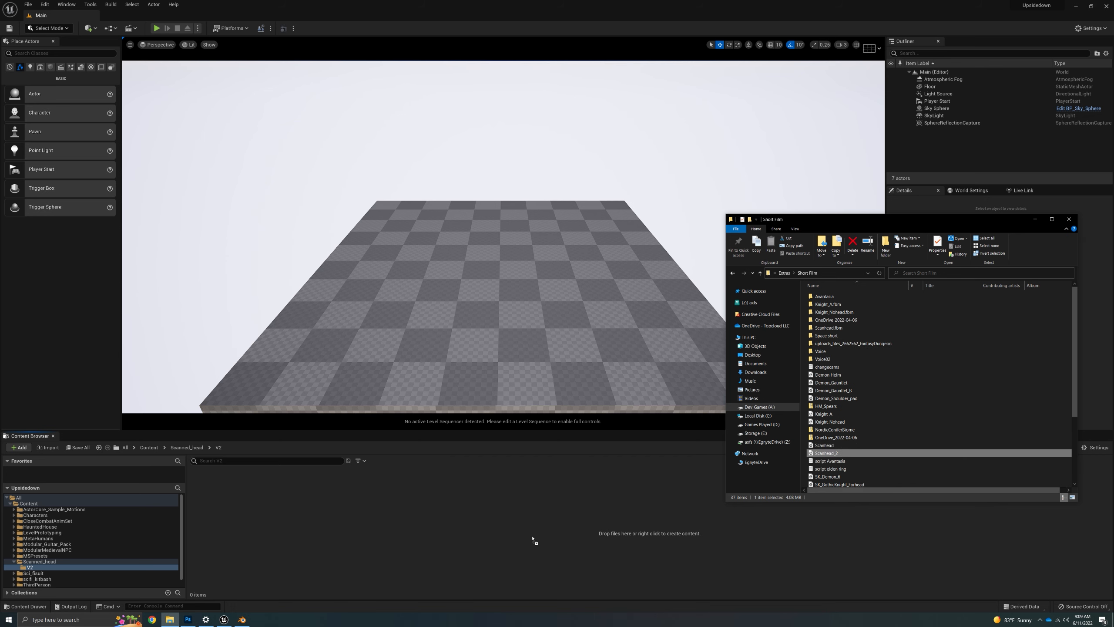
pyautogui.moveTo(312, 524); pyautogui.dragTo(311, 523)
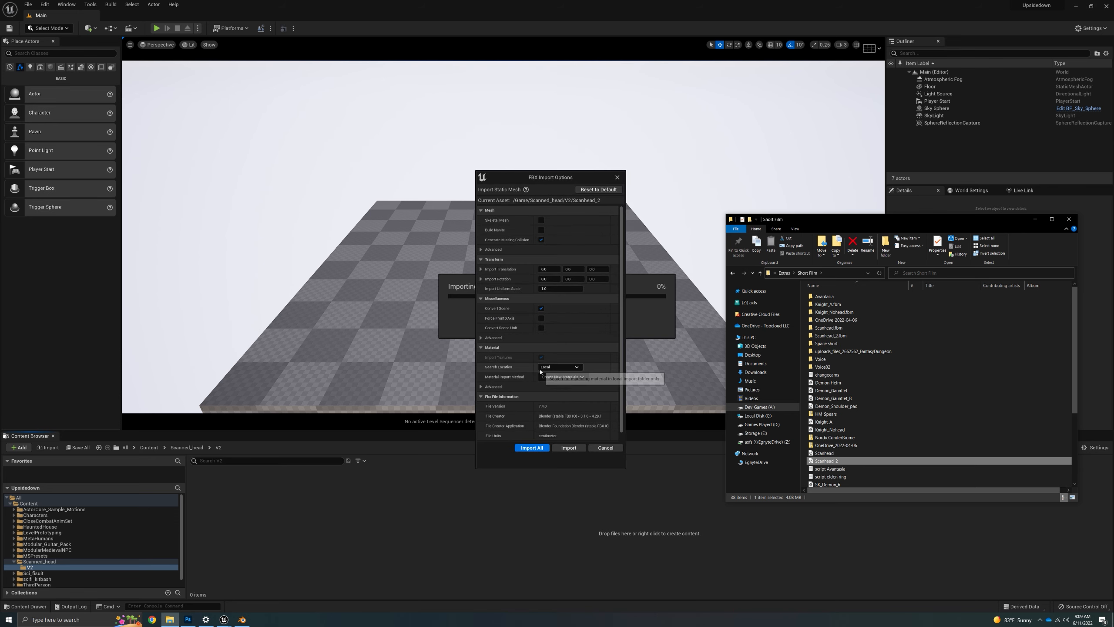
pyautogui.click(532, 448)
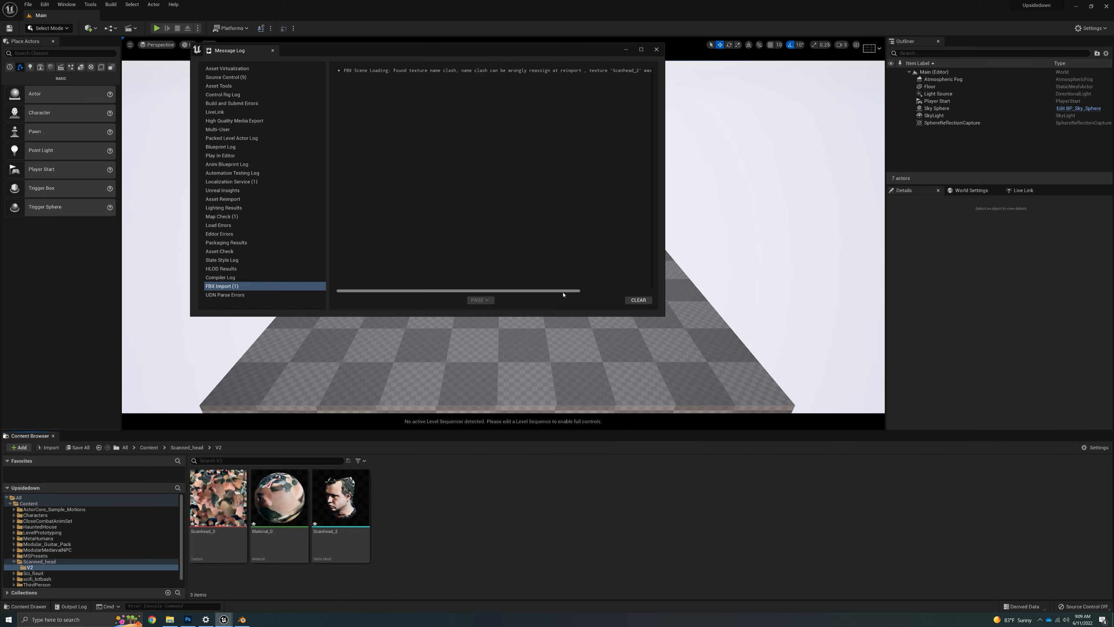
pyautogui.moveTo(570, 290); pyautogui.dragTo(495, 259)
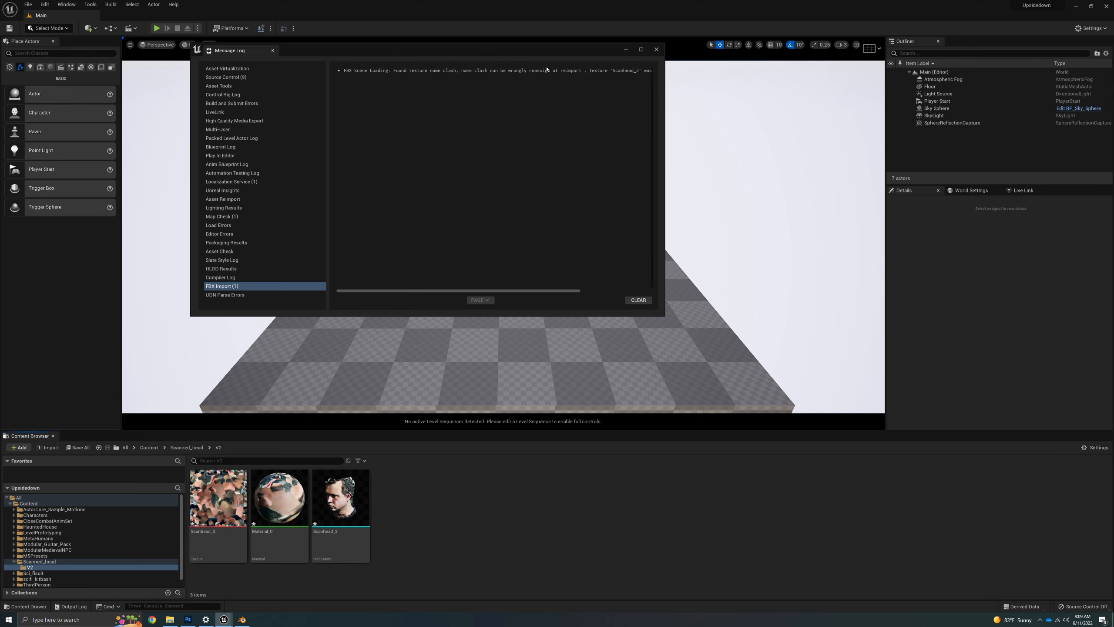
pyautogui.click(656, 50)
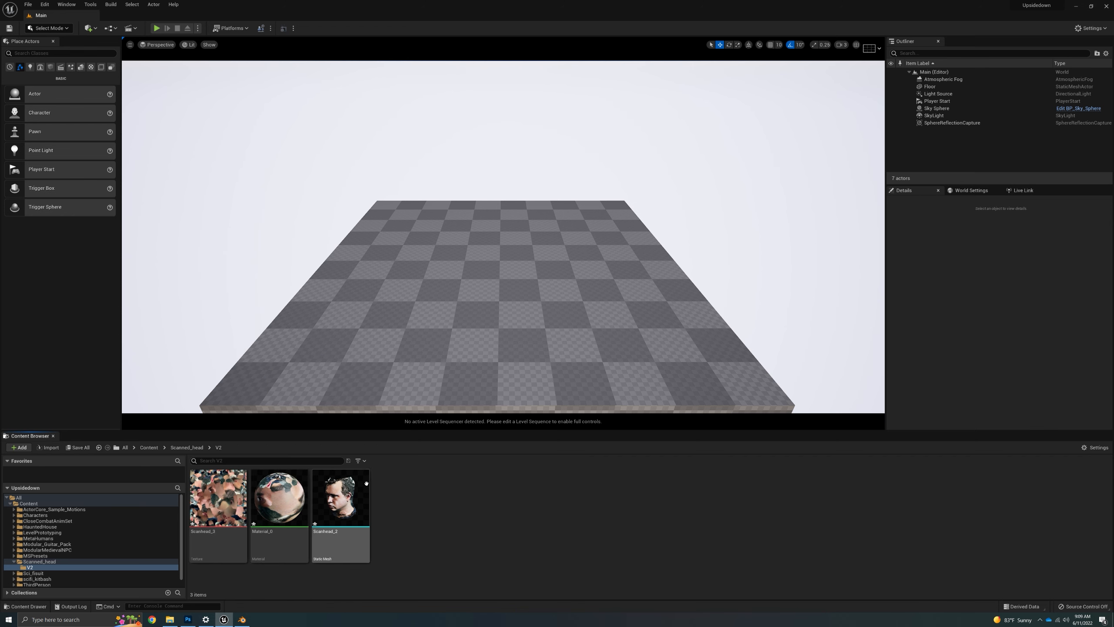
# - Open the imported Scanhead_2 static mesh, inspect the textured head from the side, and close its editor
pyautogui.click(356, 506)
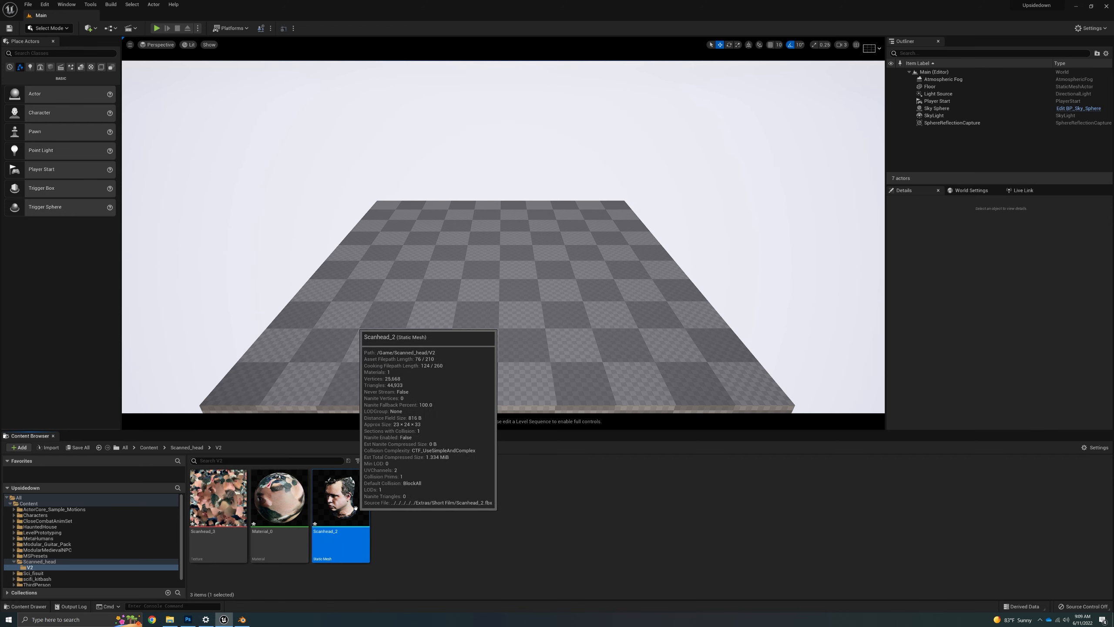
pyautogui.doubleClick(356, 508)
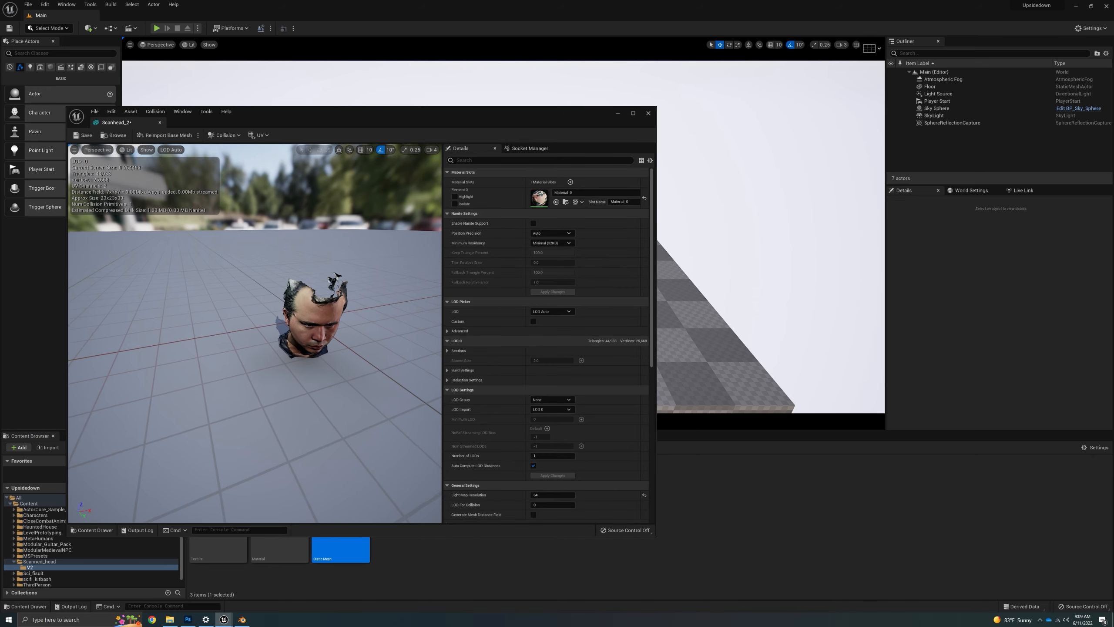
pyautogui.moveTo(318, 383)
pyautogui.mouseDown(button='right')
pyautogui.moveTo(318, 342)
pyautogui.moveTo(319, 384)
pyautogui.mouseUp(button='right')
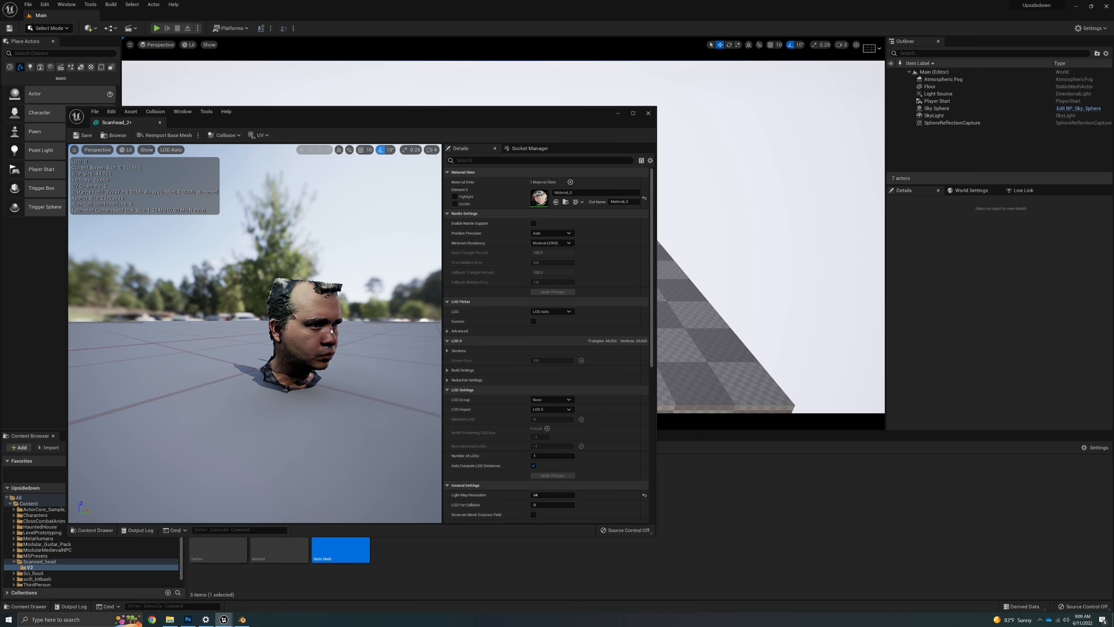
pyautogui.click(649, 113)
# - Open Material_0 and add a constant of 0 connected to Specular, arranging the nodes beside the material output
pyautogui.doubleClick(218, 498)
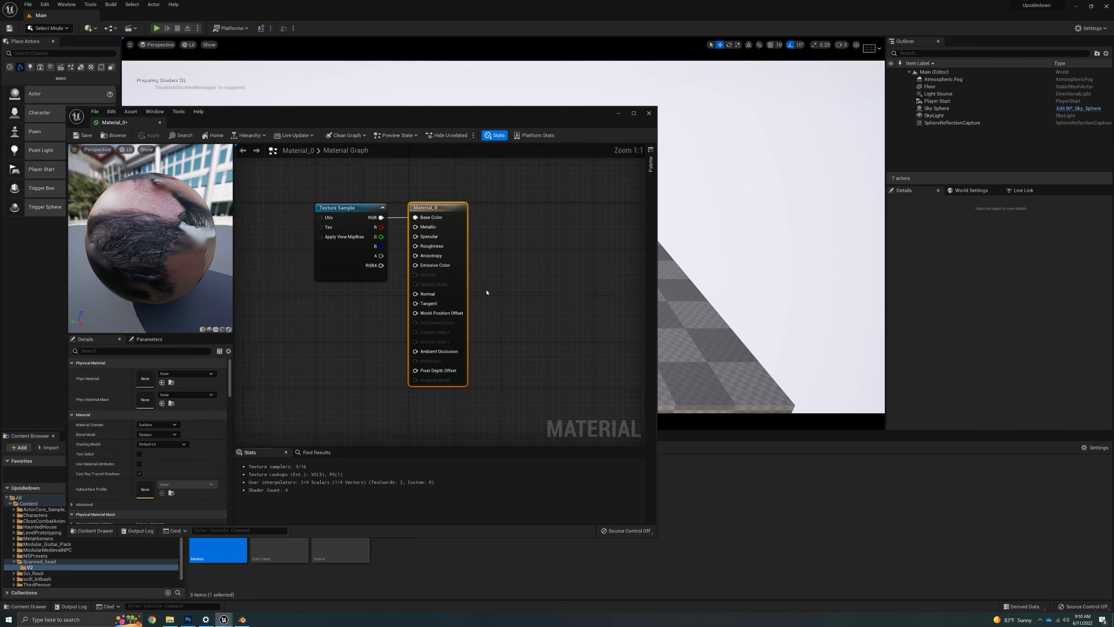
pyautogui.moveTo(385, 247); pyautogui.dragTo(351, 229)
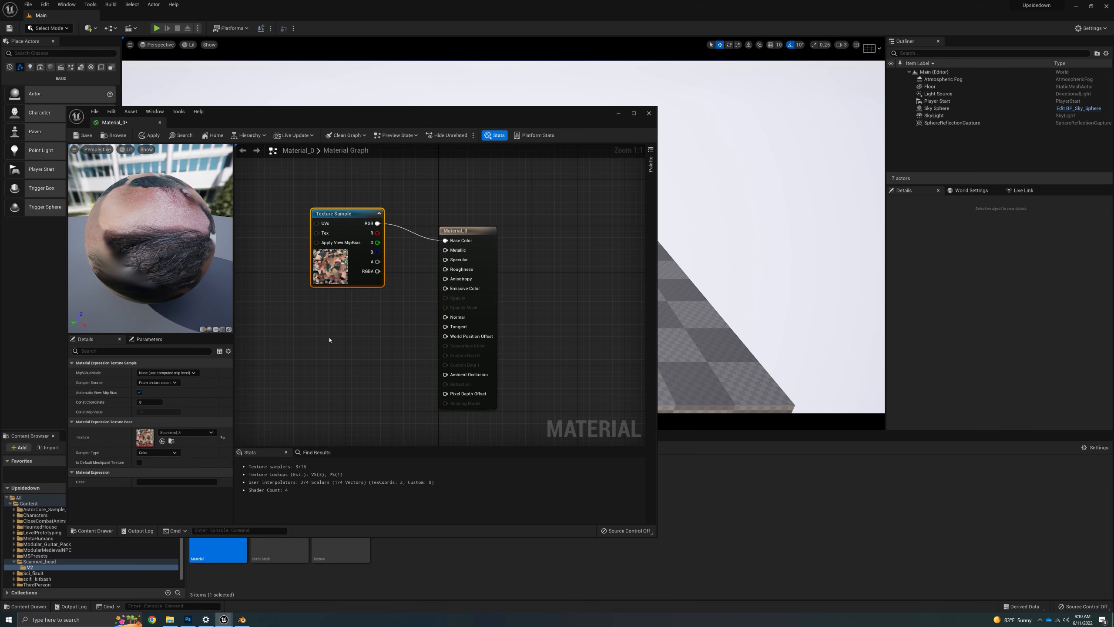
pyautogui.click(293, 327)
pyautogui.click(318, 329)
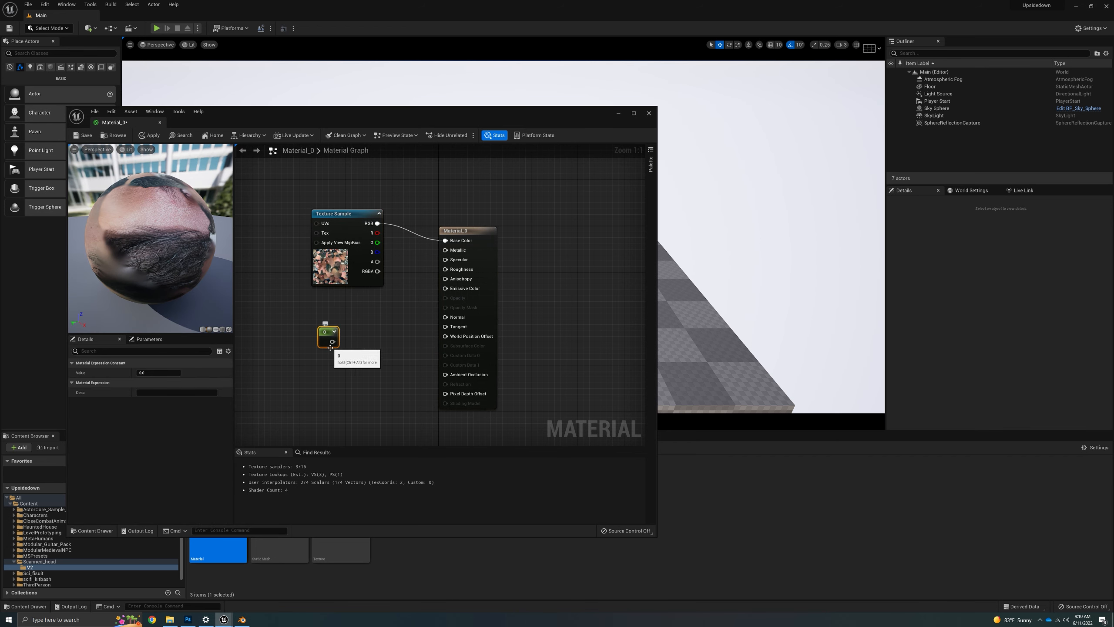
pyautogui.moveTo(333, 342); pyautogui.dragTo(445, 259)
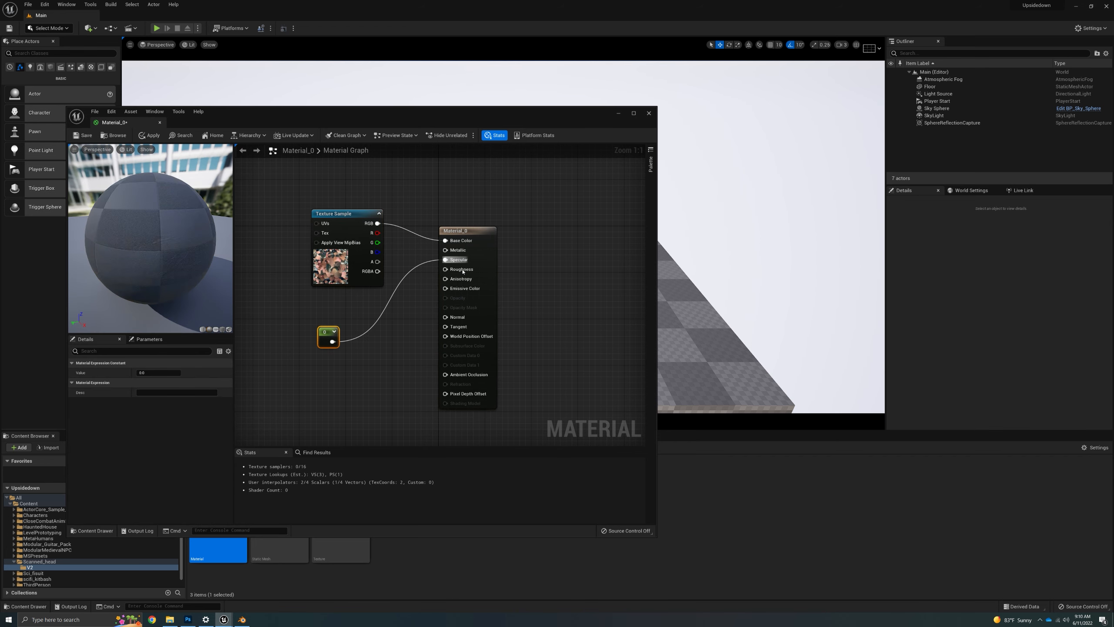
pyautogui.moveTo(330, 338); pyautogui.dragTo(317, 313)
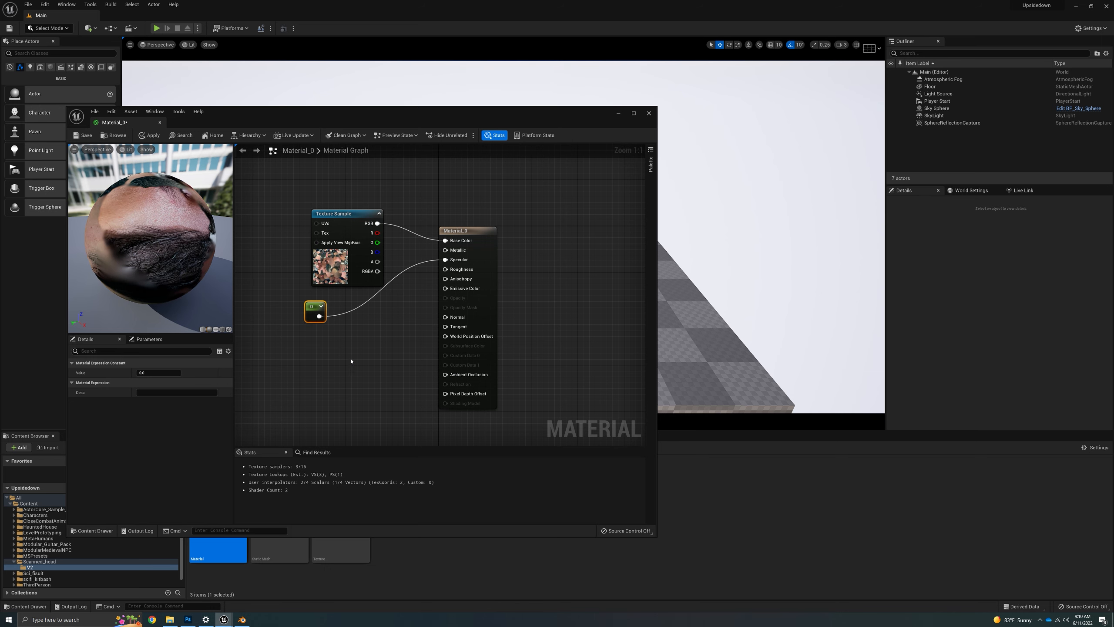
# - Add a second constant below the first, set it to 0.9, and connect it to Roughness
pyautogui.click(360, 370)
pyautogui.moveTo(366, 375); pyautogui.dragTo(356, 358)
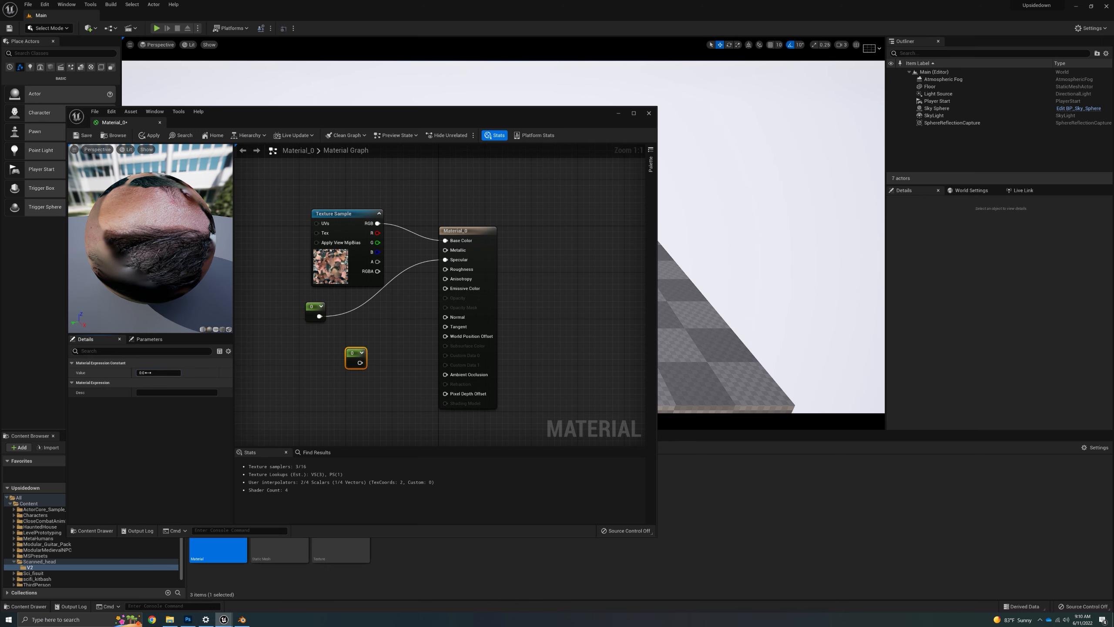
pyautogui.press('Return')
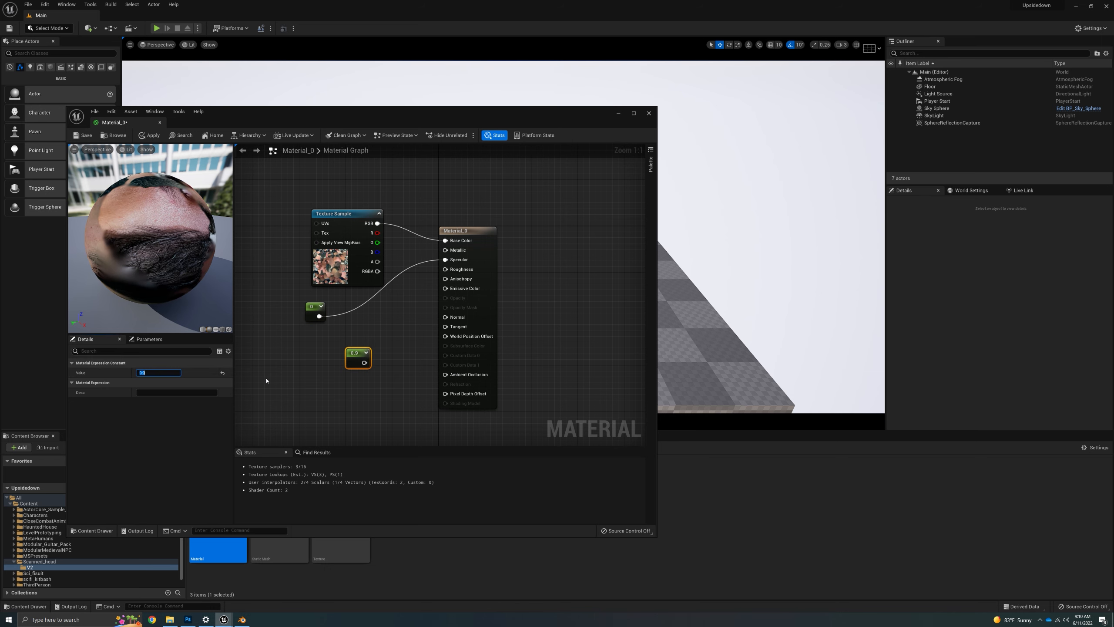
pyautogui.moveTo(364, 362); pyautogui.dragTo(456, 271)
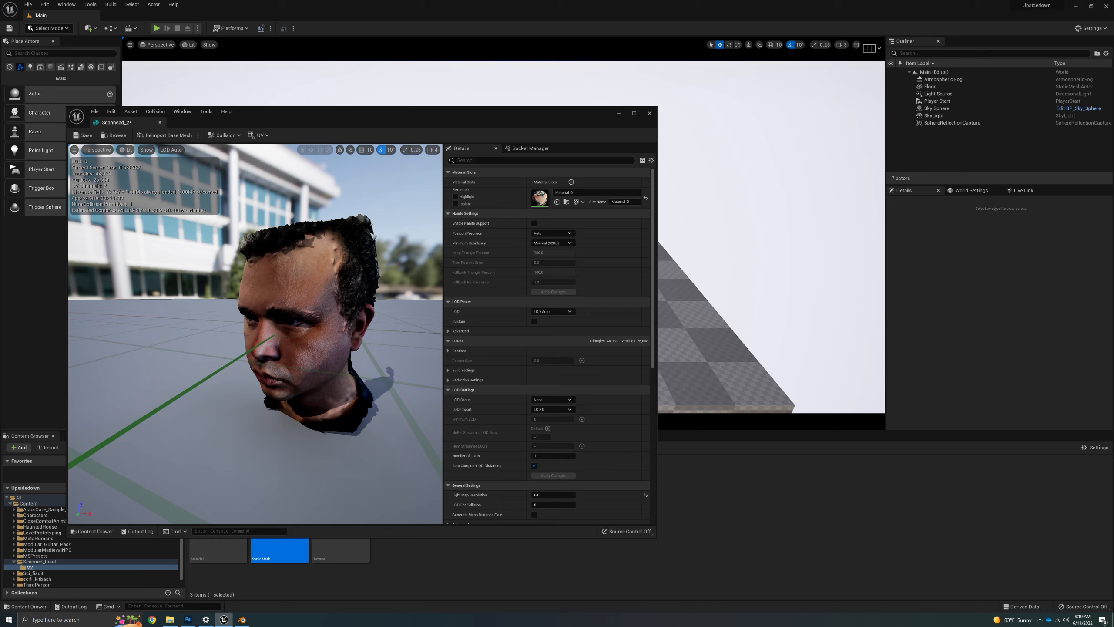
# - Inspect the Scanhead_2 static mesh with its updated material from the front, and close its editor
pyautogui.moveTo(264, 316); pyautogui.dragTo(289, 276)
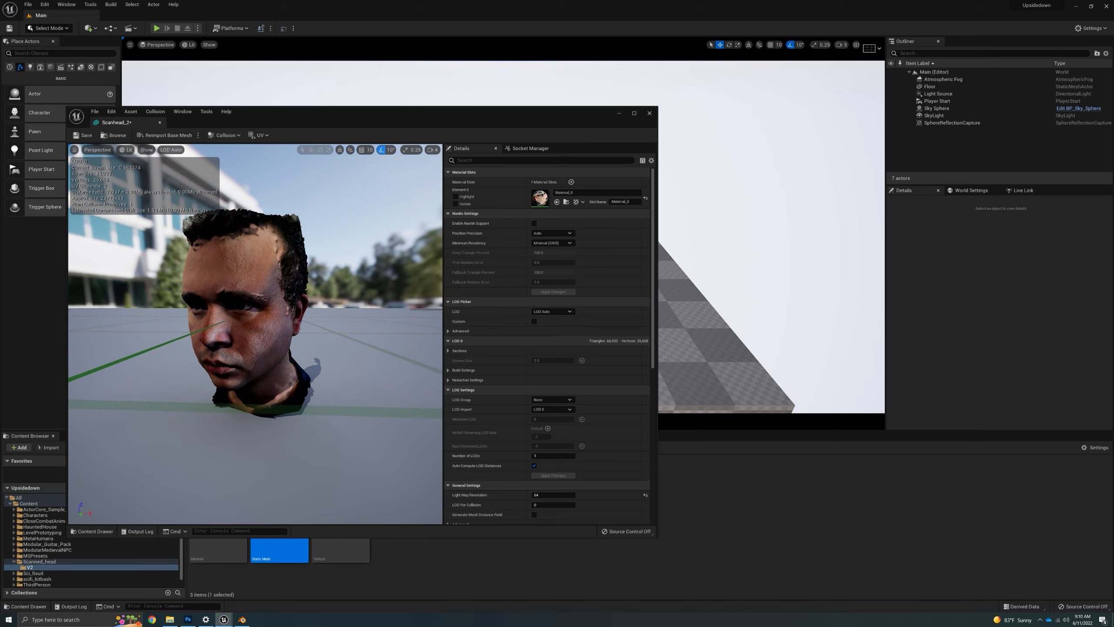
pyautogui.moveTo(263, 316); pyautogui.dragTo(255, 354, button='right')
pyautogui.click(649, 113)
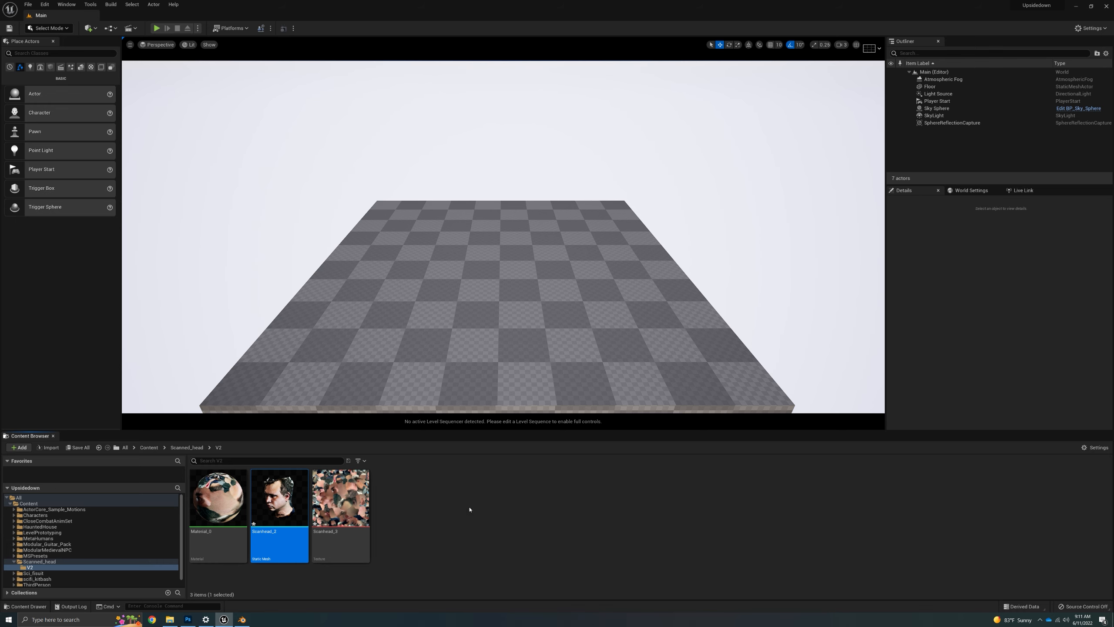
# - Open Quixel Bridge, view the MR3D_DEV character under My MetaHumans, and close Bridge
pyautogui.click(90, 28)
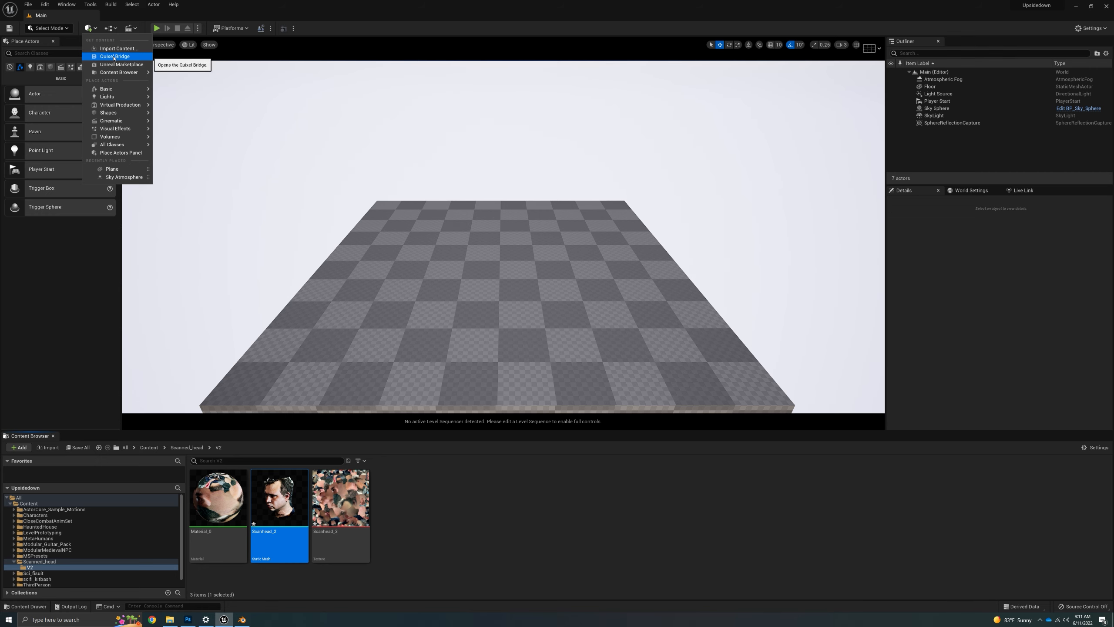
pyautogui.click(113, 57)
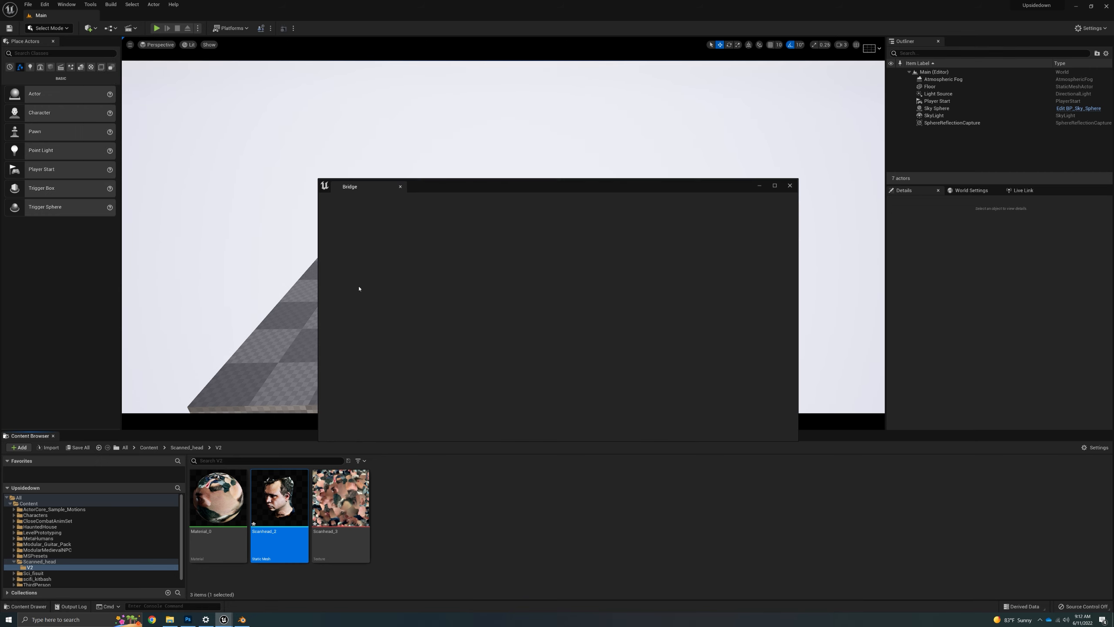
pyautogui.moveTo(383, 219)
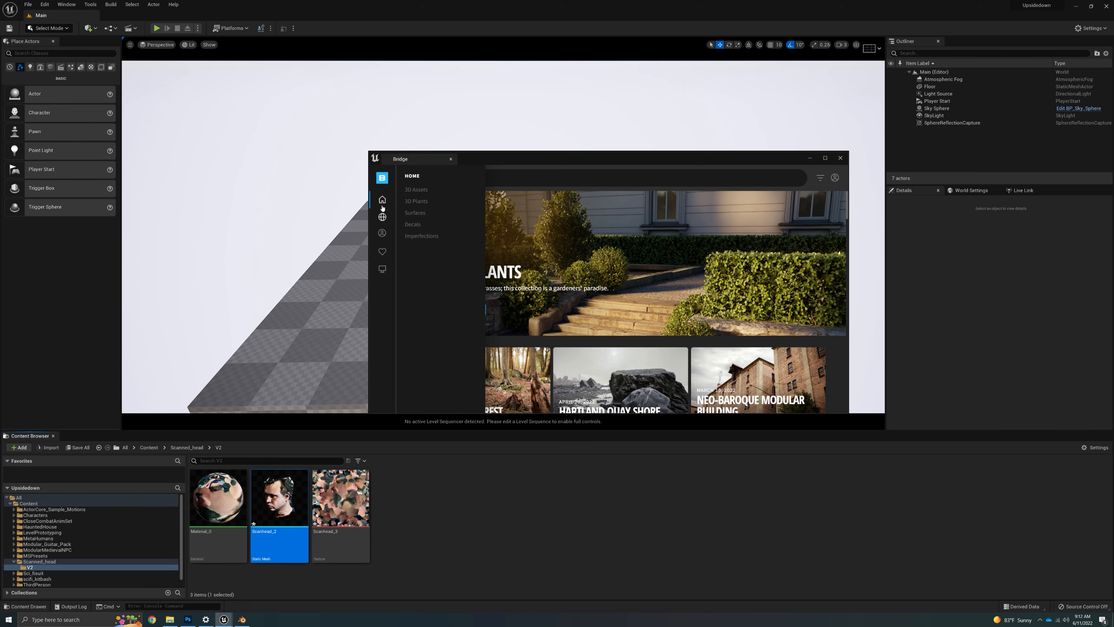
pyautogui.click(382, 234)
pyautogui.click(425, 201)
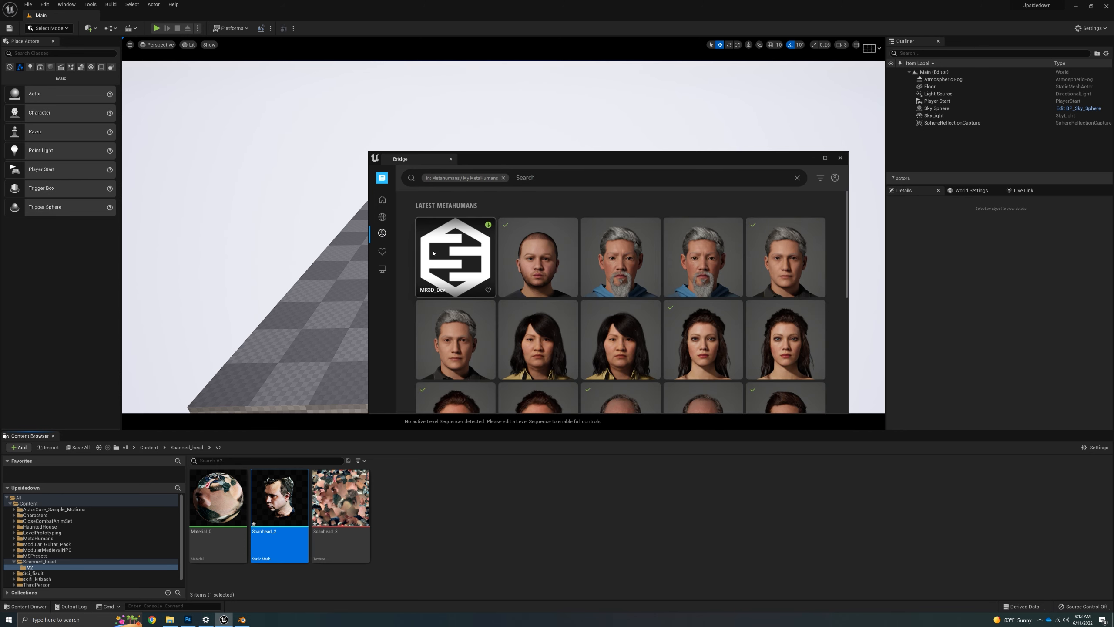
pyautogui.click(457, 259)
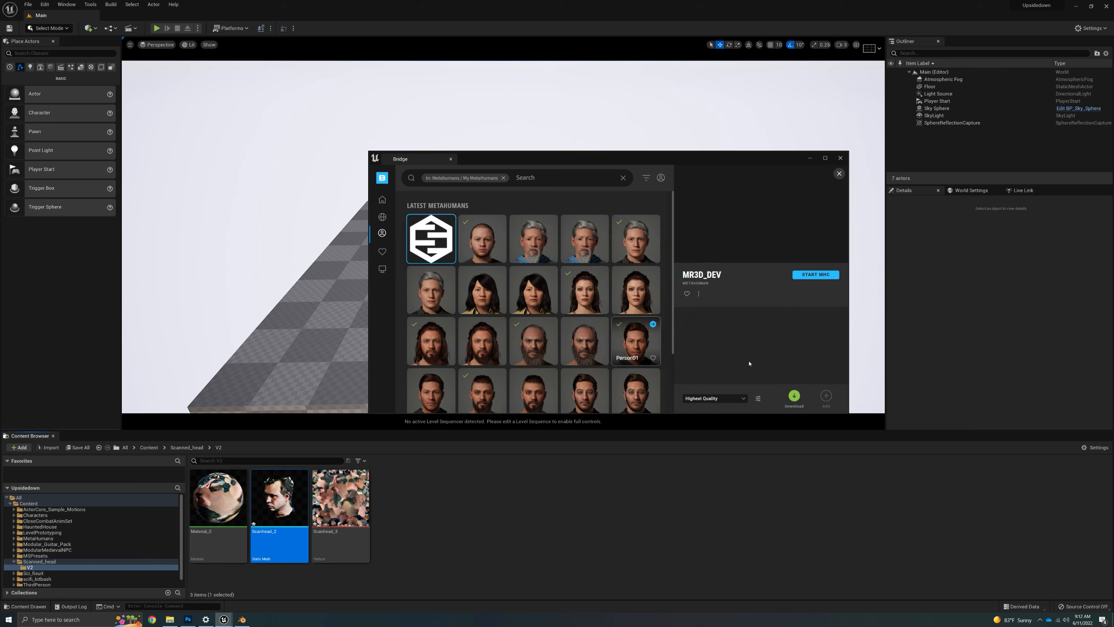
pyautogui.click(839, 159)
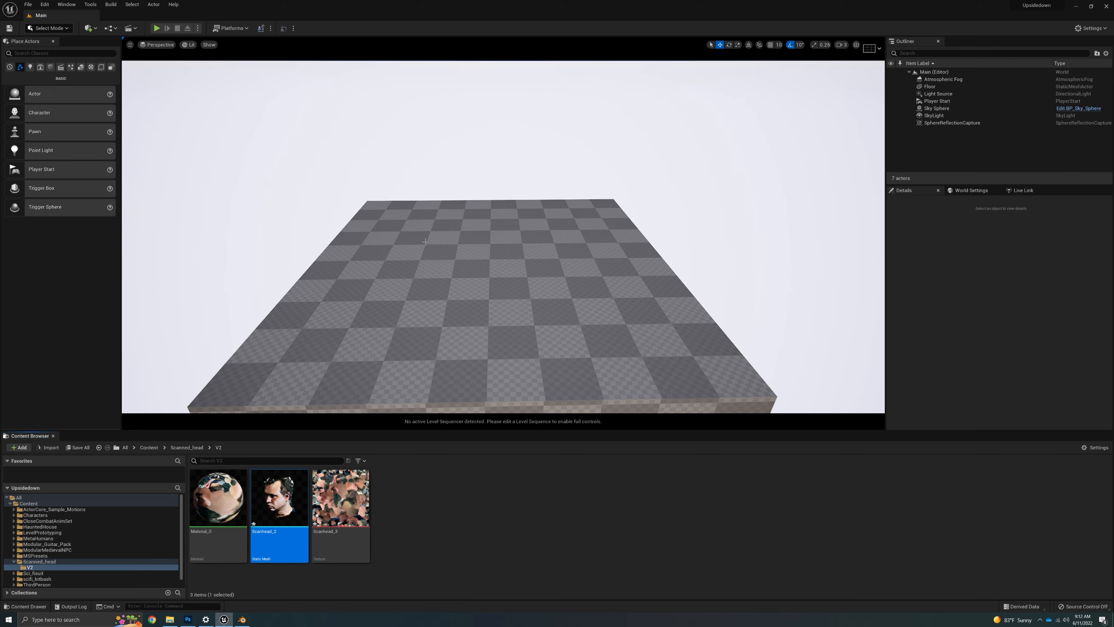
pyautogui.rightClick(410, 507)
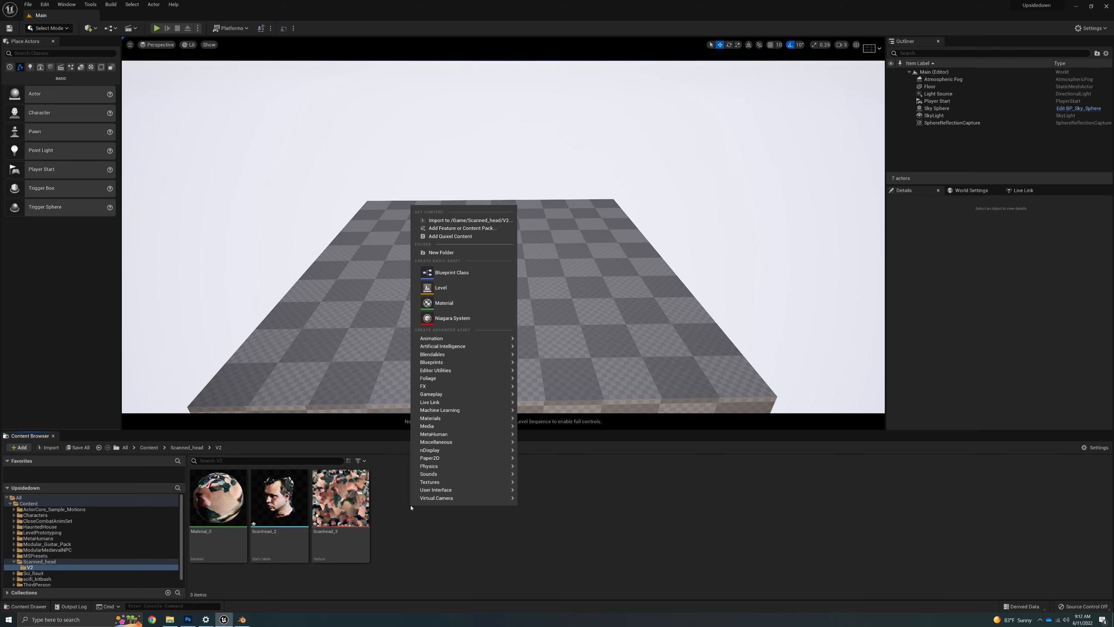
pyautogui.click(419, 523)
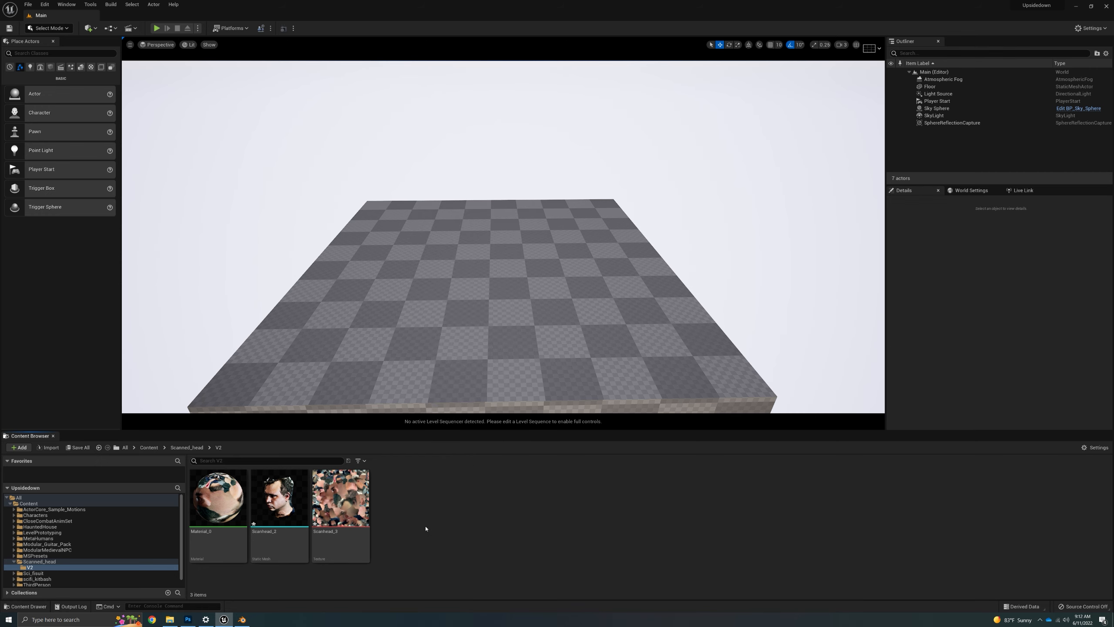